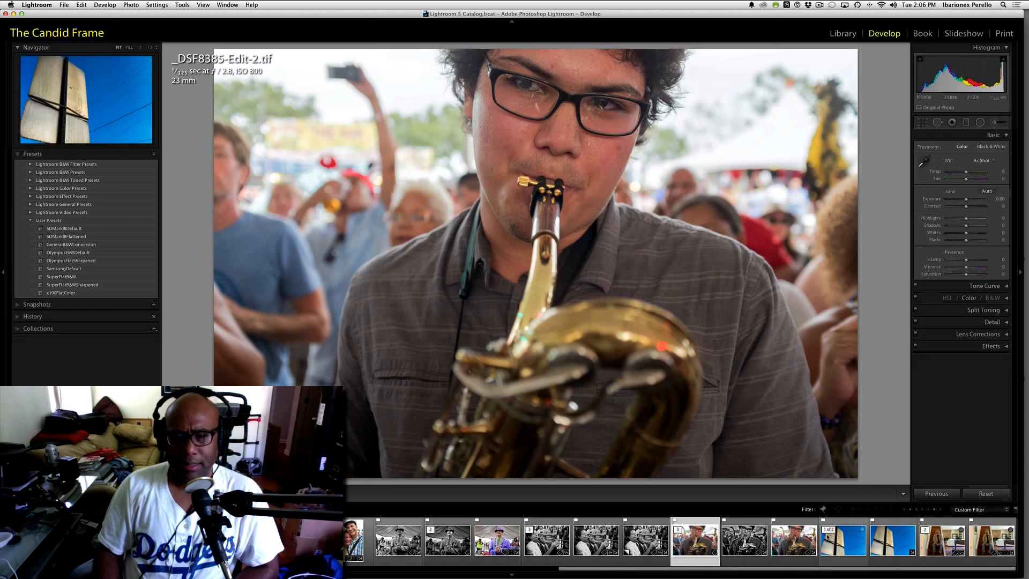
# Step: Select the colour photo _DSF8385.dng, reset its develop settings and reapply the x100FlatColor user preset
pyautogui.click(796, 552)
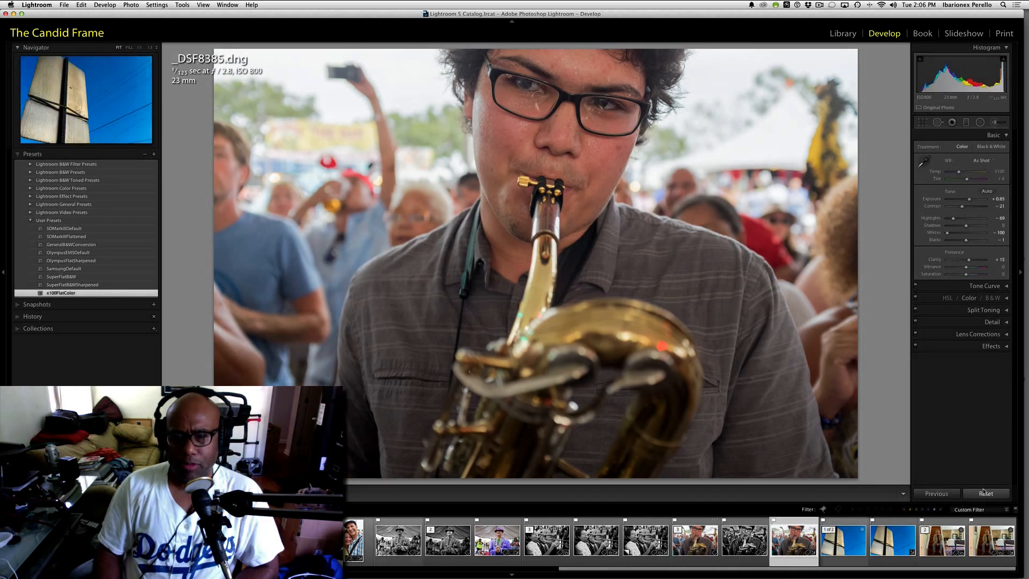
pyautogui.click(982, 494)
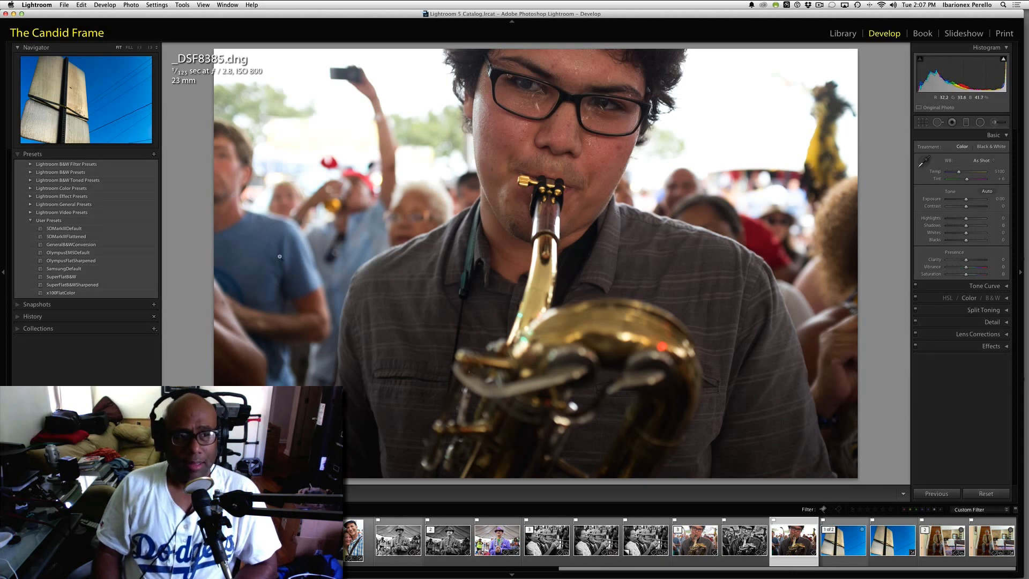
pyautogui.click(78, 293)
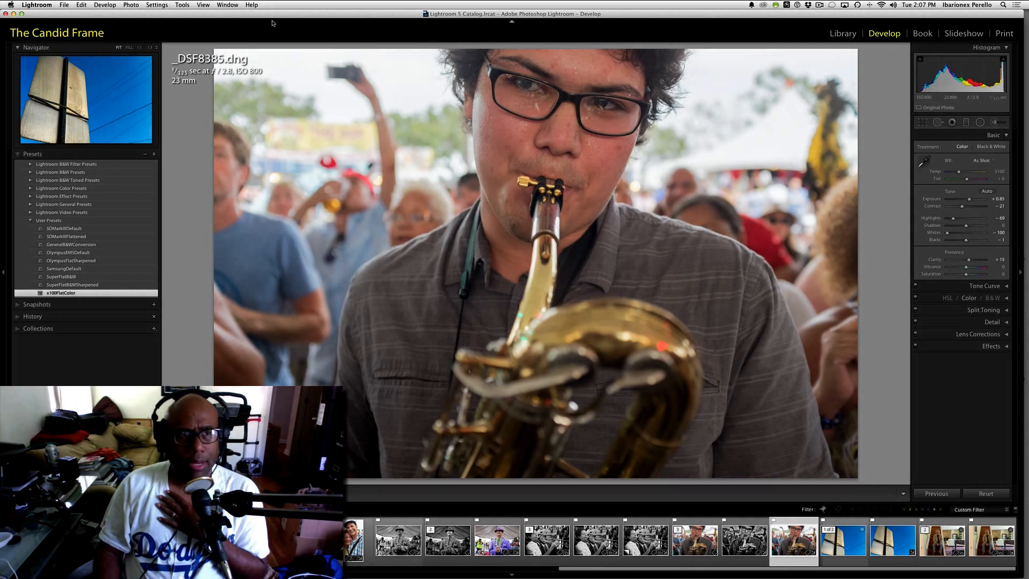
# Step: Send the selected saxophonist photo to Tonality Pro for editing
pyautogui.click(128, 5)
pyautogui.moveTo(143, 48)
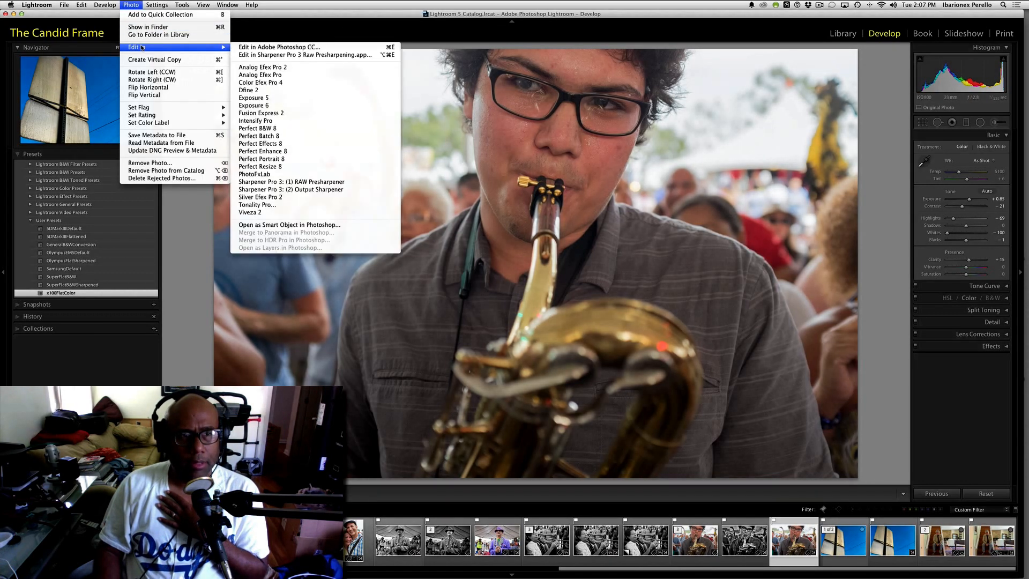
pyautogui.click(311, 205)
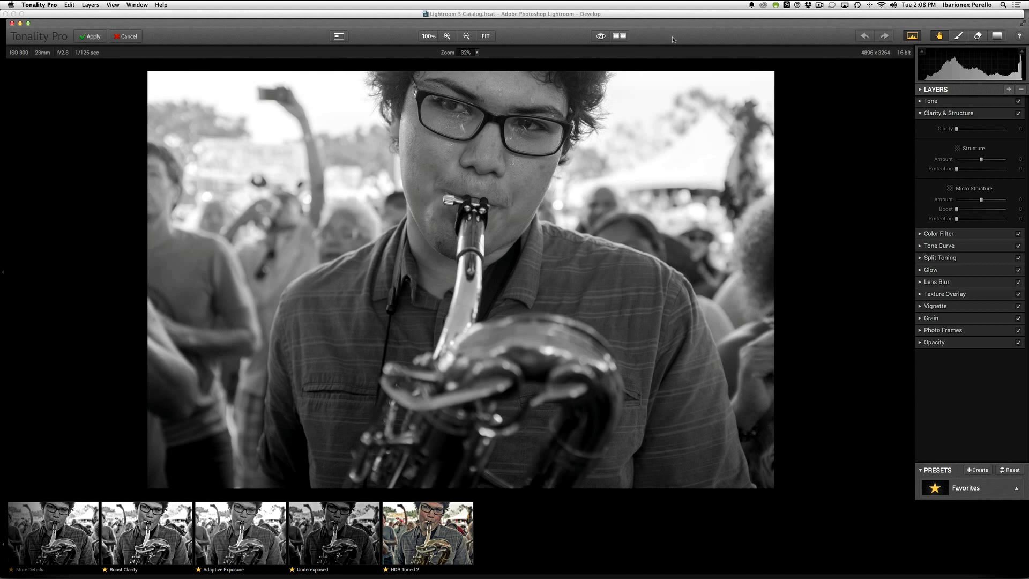
# Step: Show the Basic presets and try them in order from Adaptive Exposure through Push Process, leaving Push Process applied
pyautogui.click(996, 490)
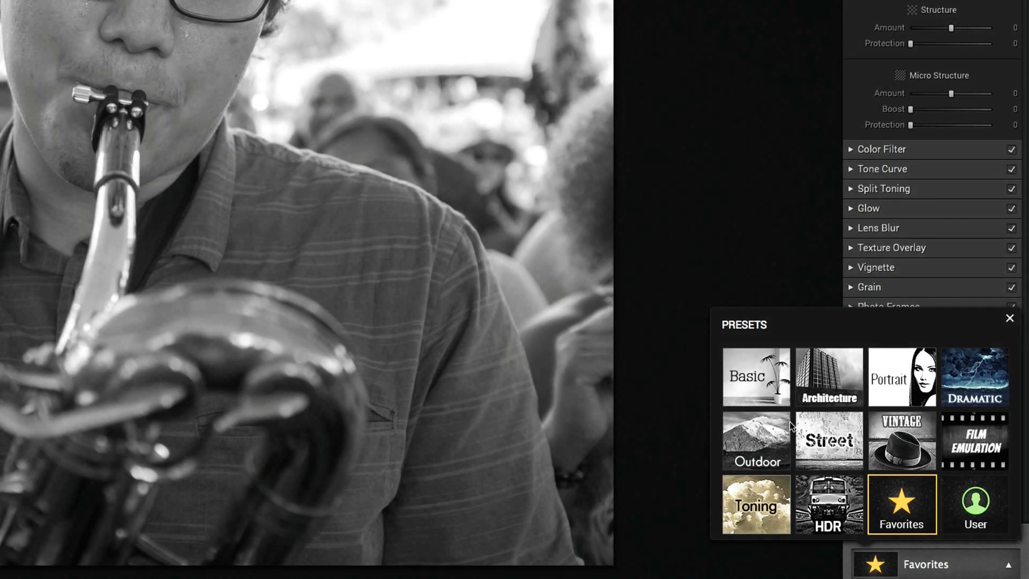
pyautogui.click(764, 375)
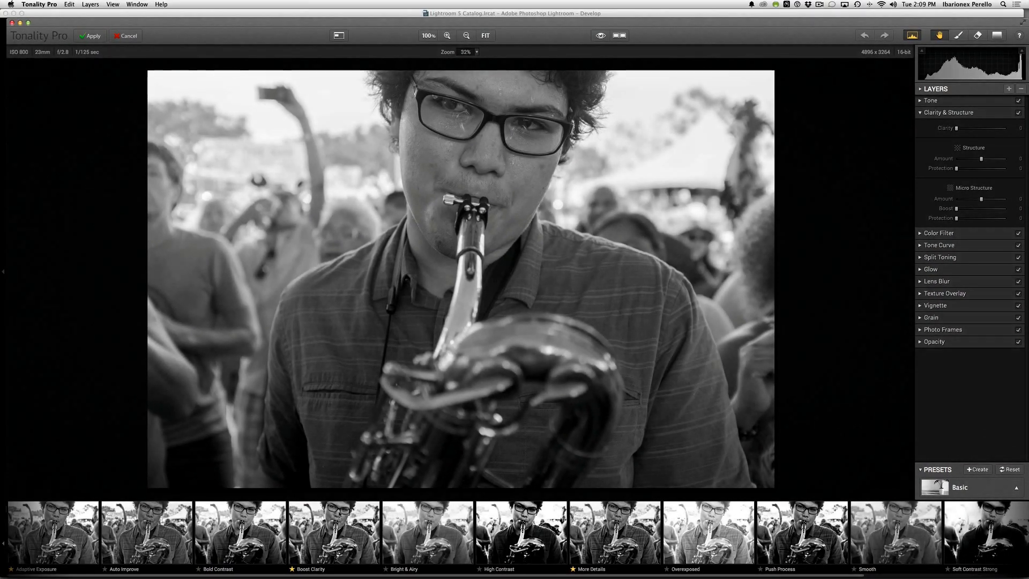
pyautogui.click(67, 527)
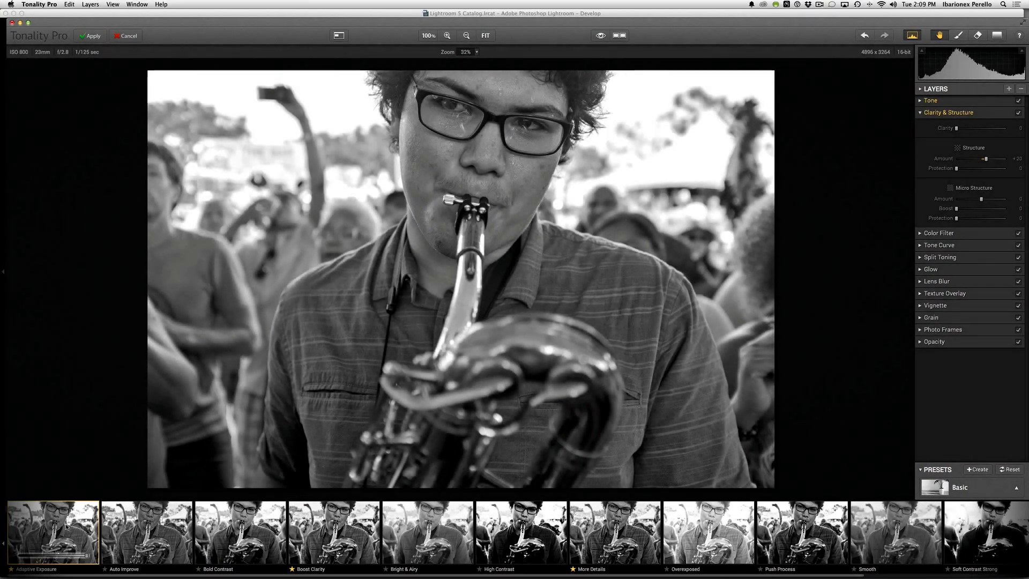
pyautogui.press('Right')
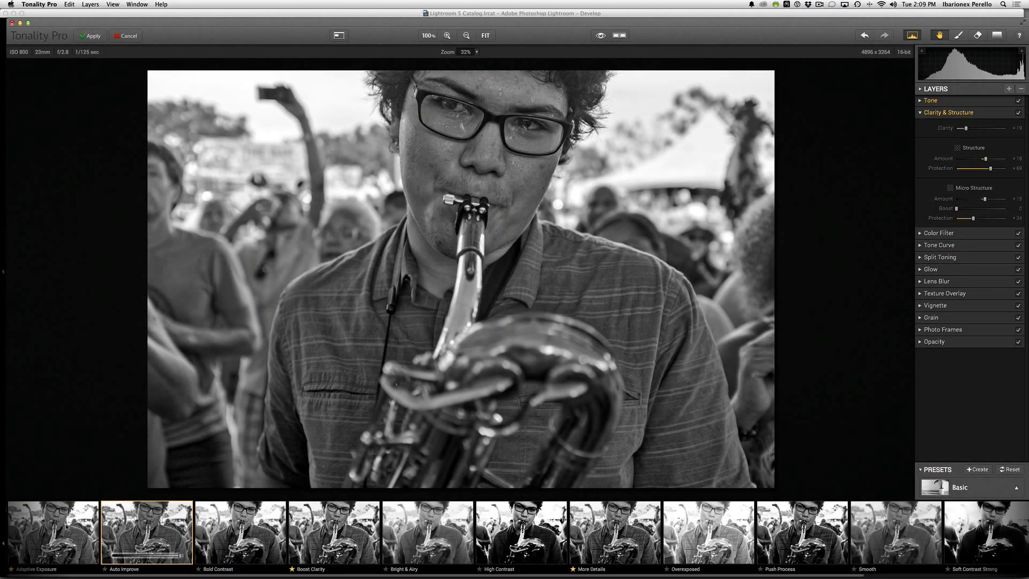
pyautogui.press('Right')
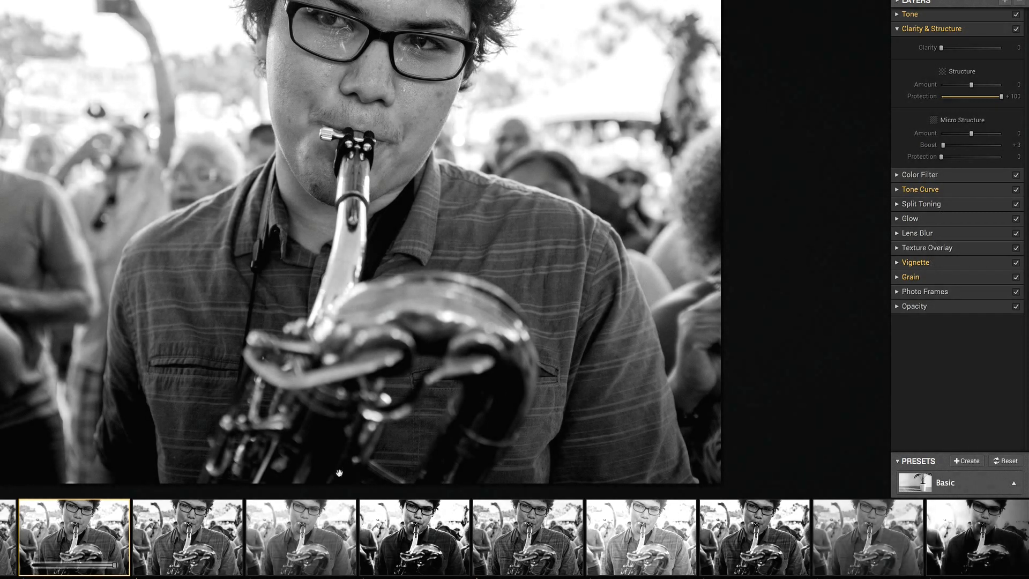
pyautogui.press('Right')
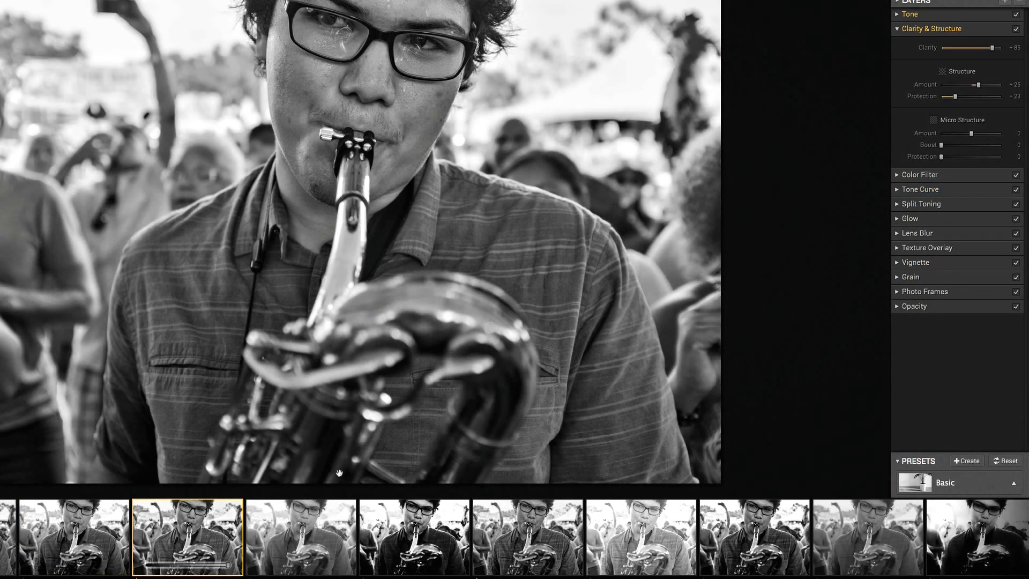
pyautogui.press('Right')
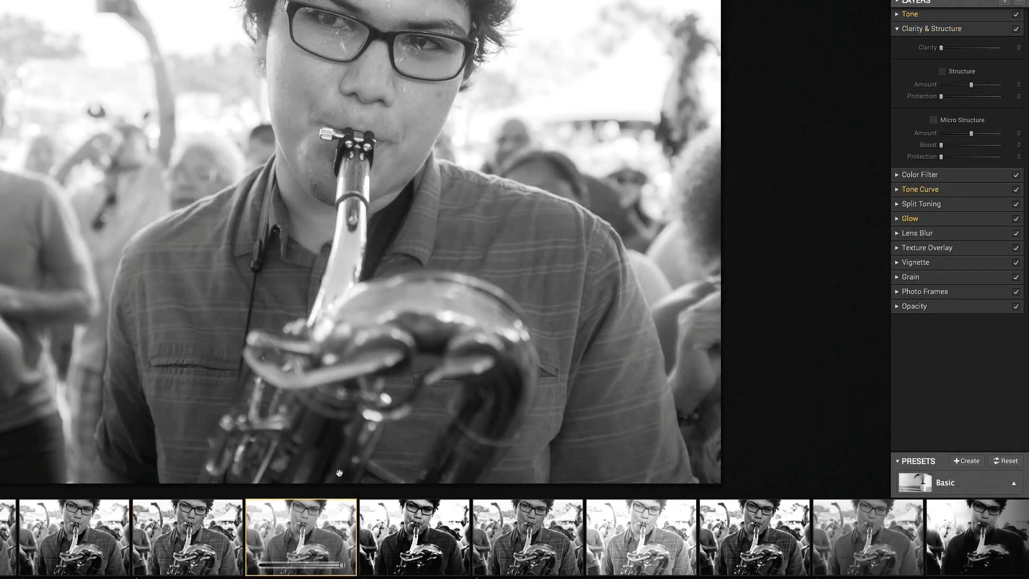
pyautogui.press('Right')
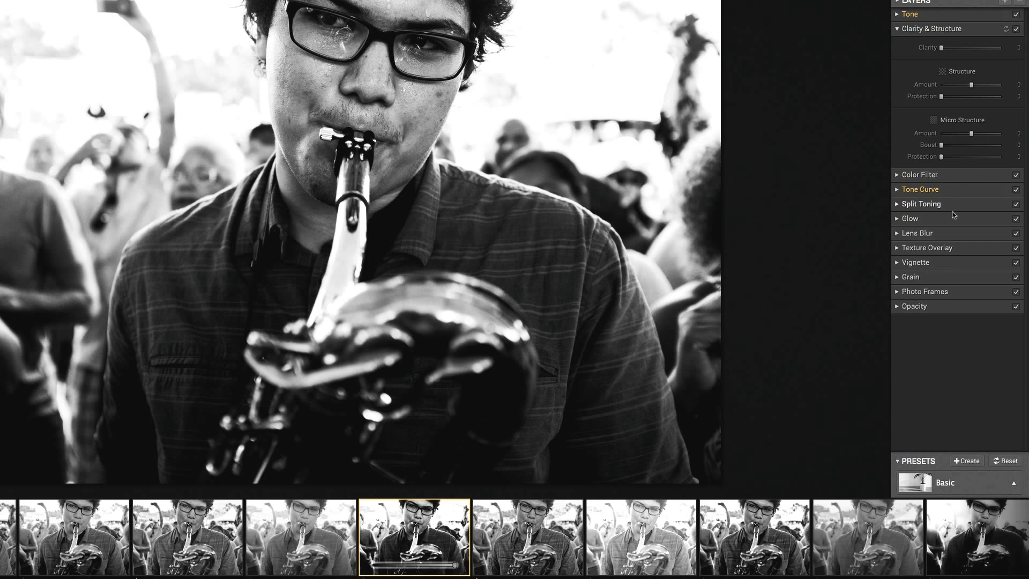
pyautogui.press('Right')
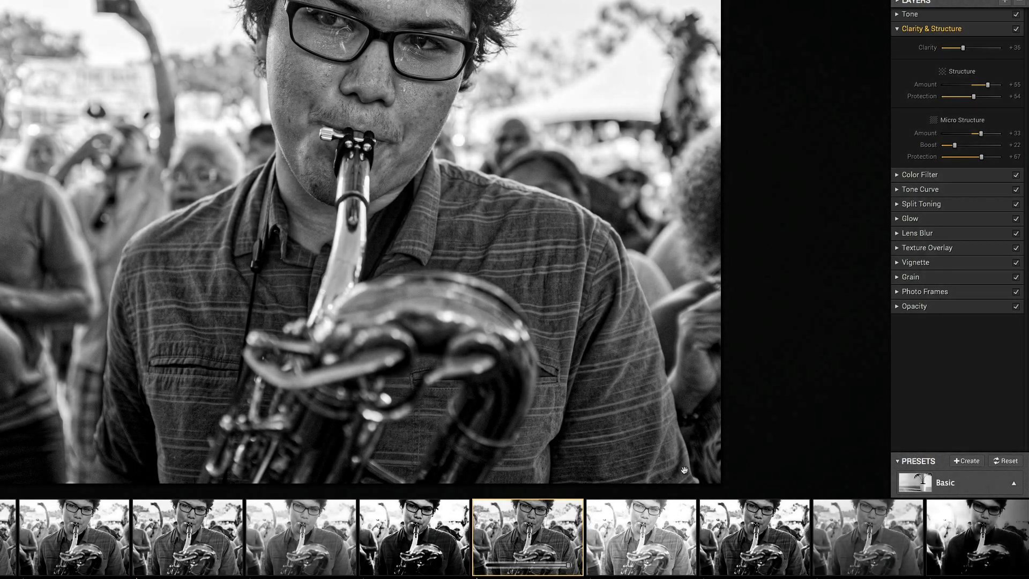
pyautogui.press('Right')
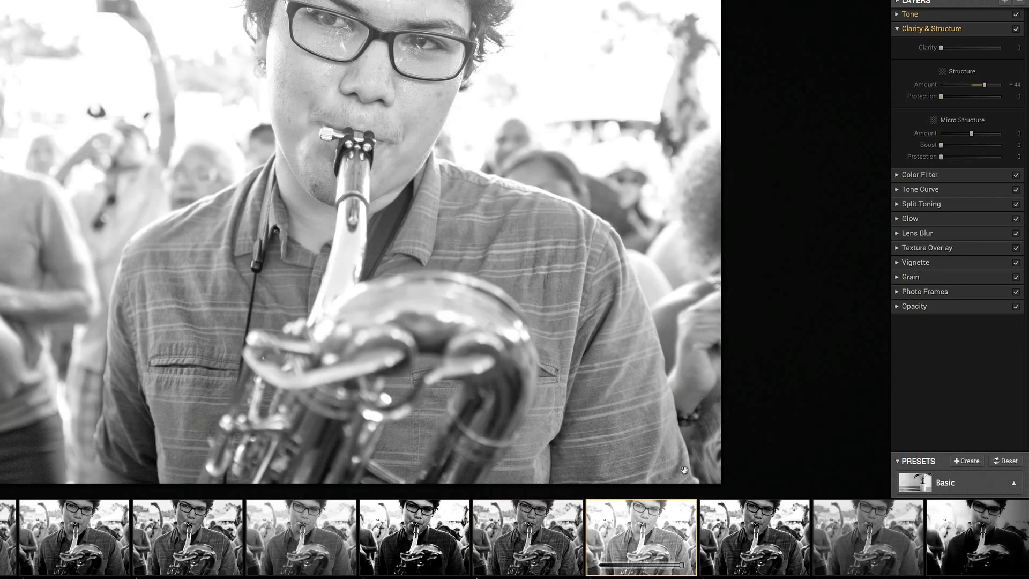
pyautogui.press('Right')
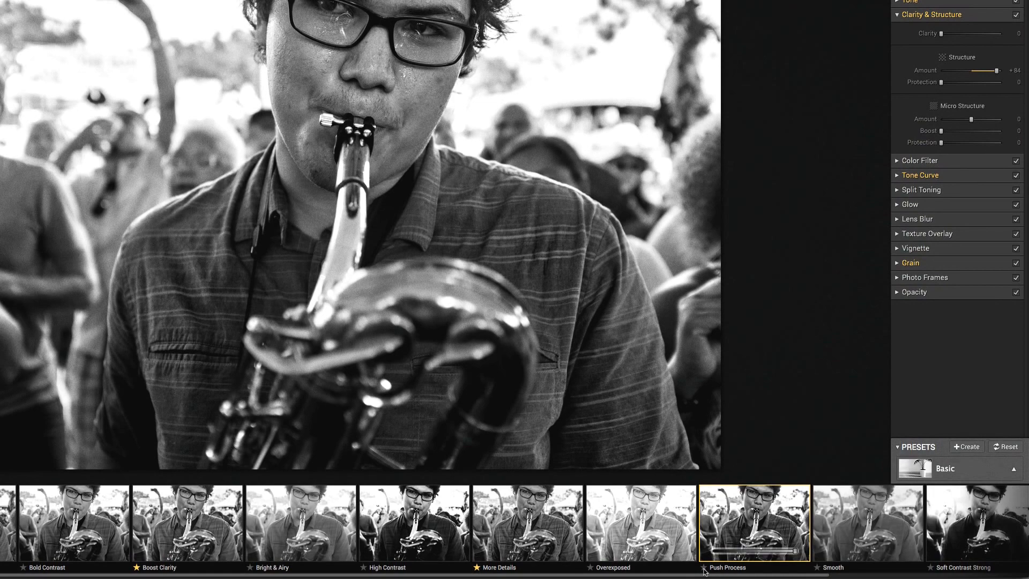
# Step: Mark the Push Process preset as a favorite and display the Favorites preset collection
pyautogui.click(703, 568)
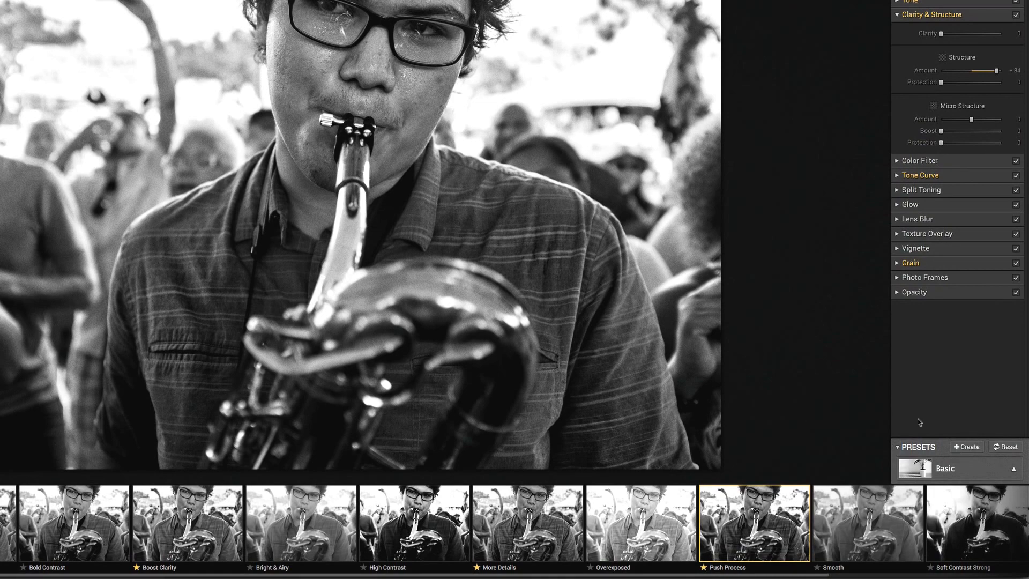
pyautogui.click(1013, 469)
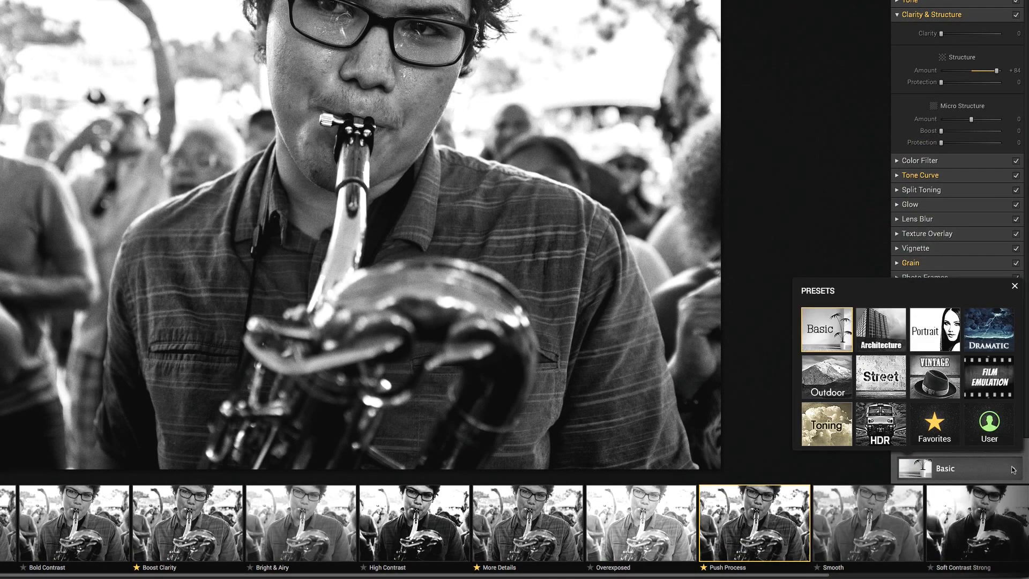
pyautogui.click(938, 426)
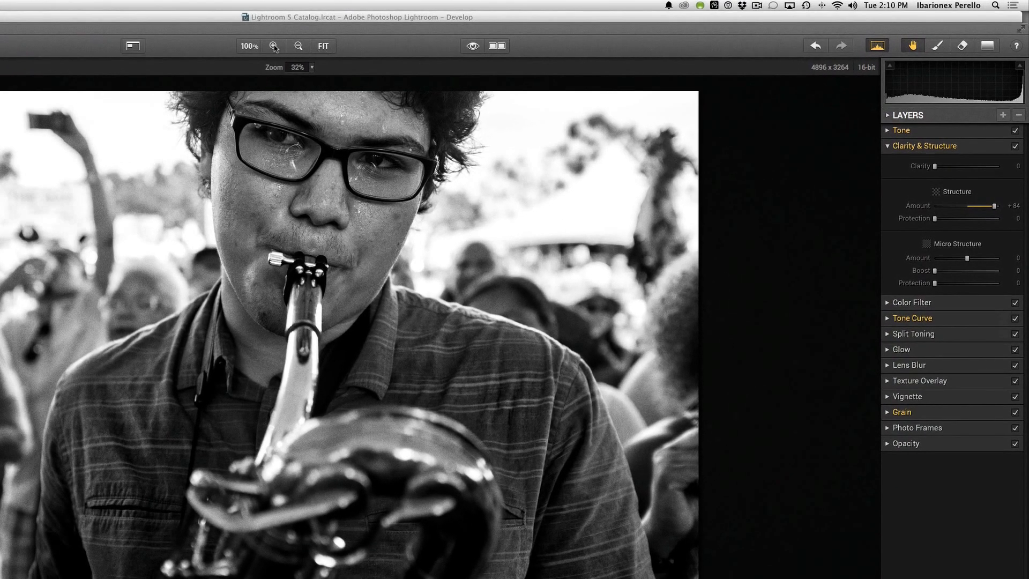
# Step: Inspect the photo's detail and grain at closer magnification and 100%, finishing with the whole image fitted in view
pyautogui.click(448, 36)
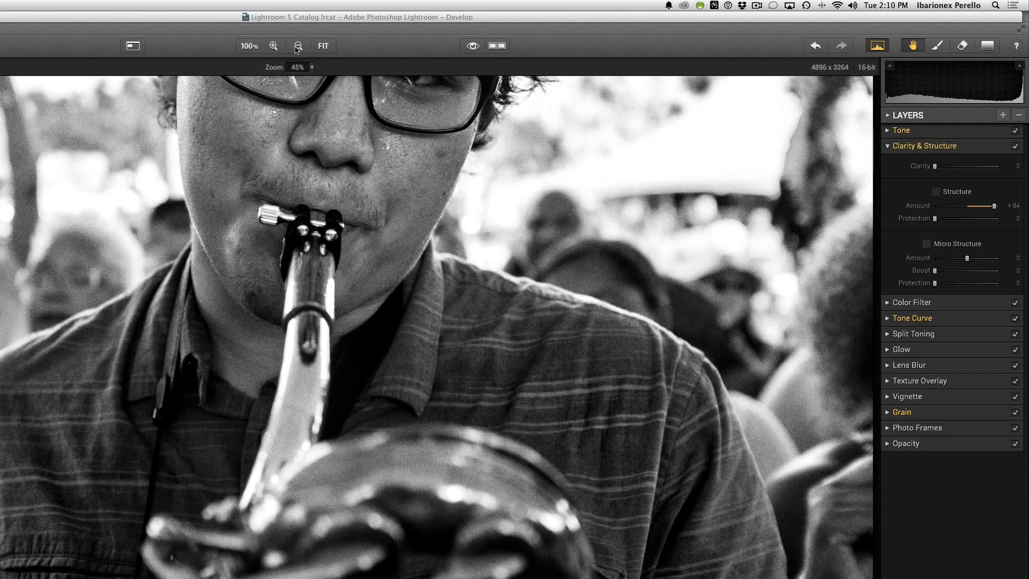
pyautogui.click(297, 47)
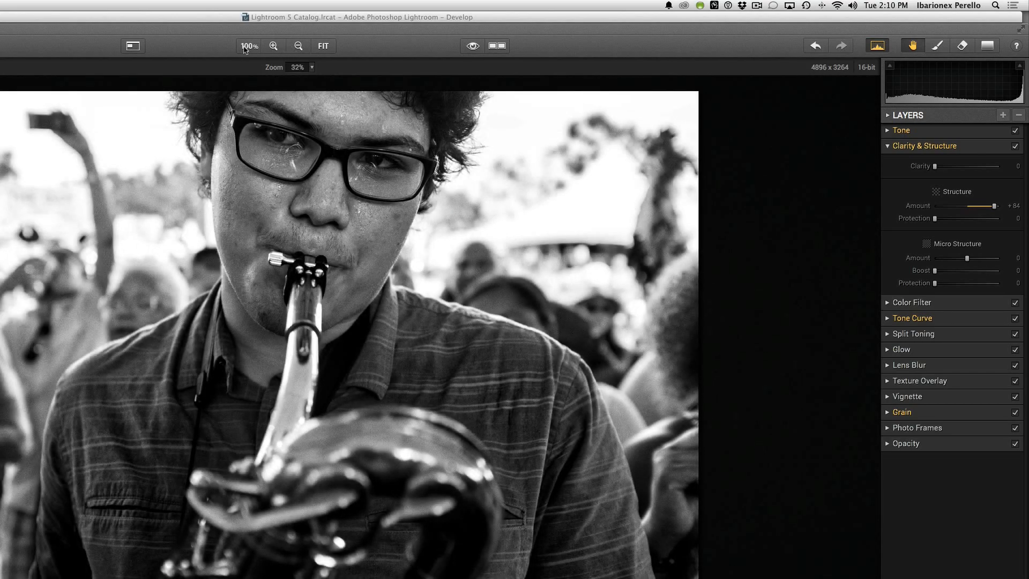
pyautogui.click(248, 47)
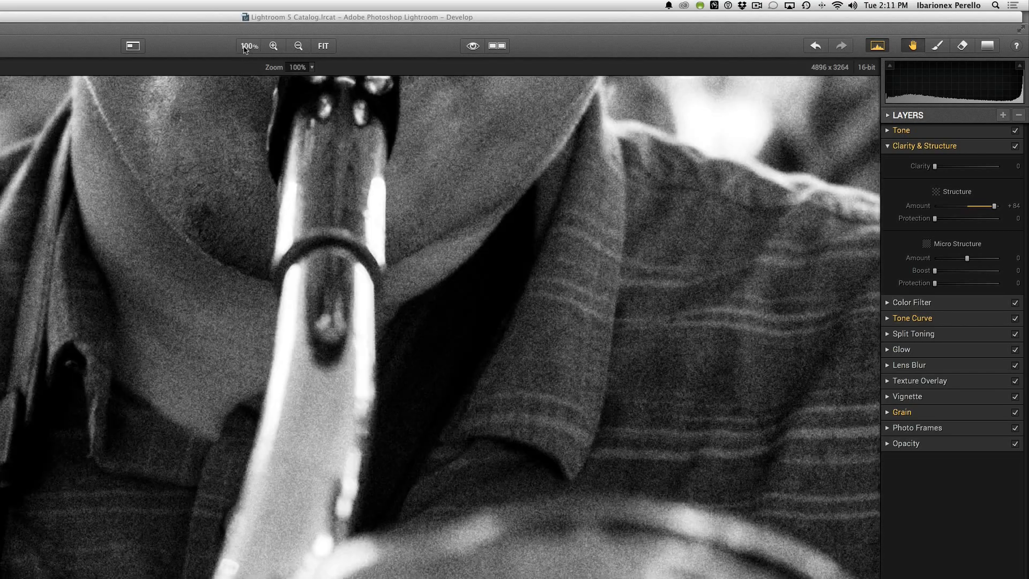
pyautogui.click(323, 46)
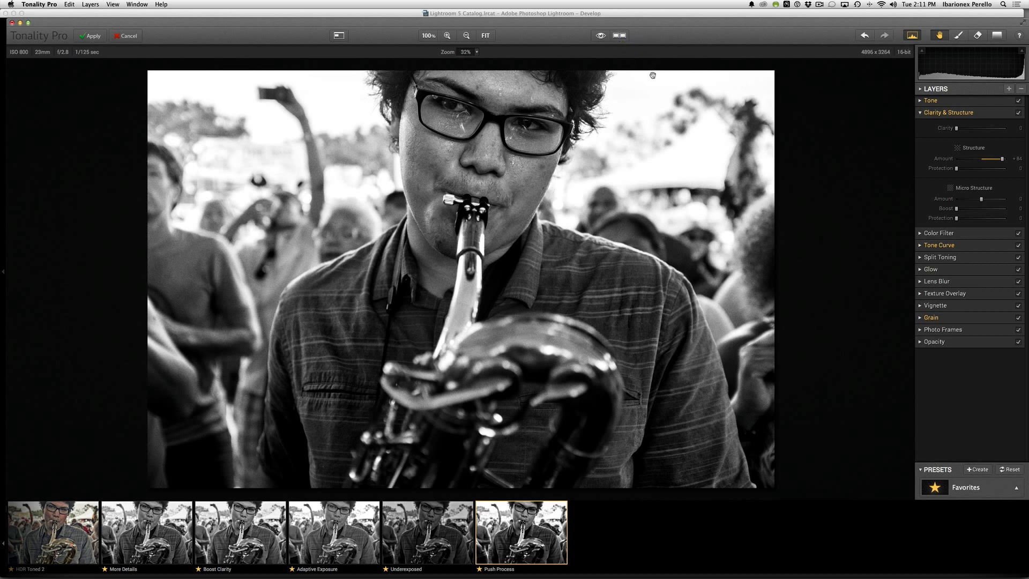
# Step: Compare the Push Process result with the unedited photo, using the original-image preview and the side-by-side before/after view
pyautogui.moveTo(549, 529)
pyautogui.click(600, 35)
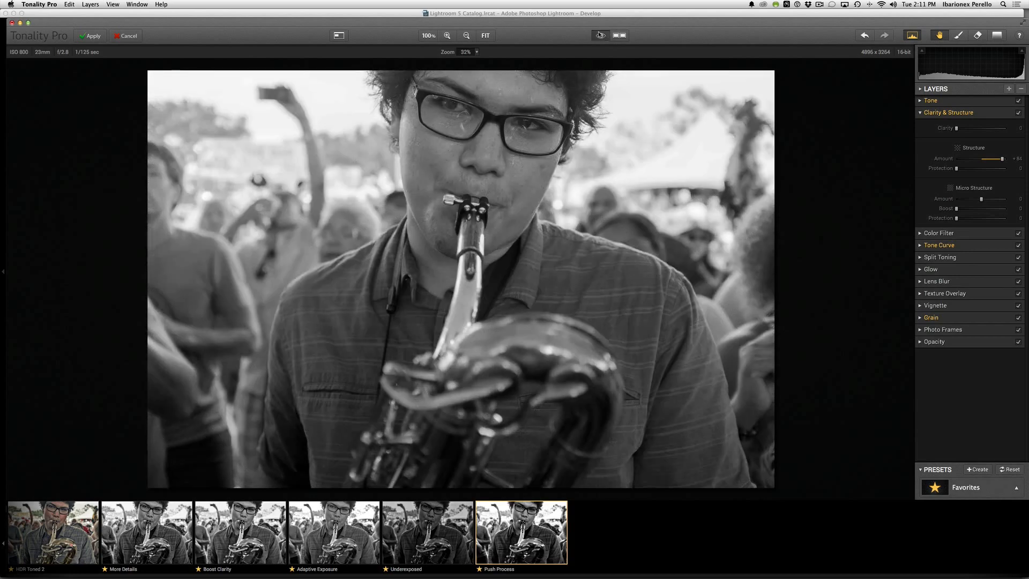
pyautogui.click(600, 35)
pyautogui.click(600, 35)
pyautogui.click(600, 35)
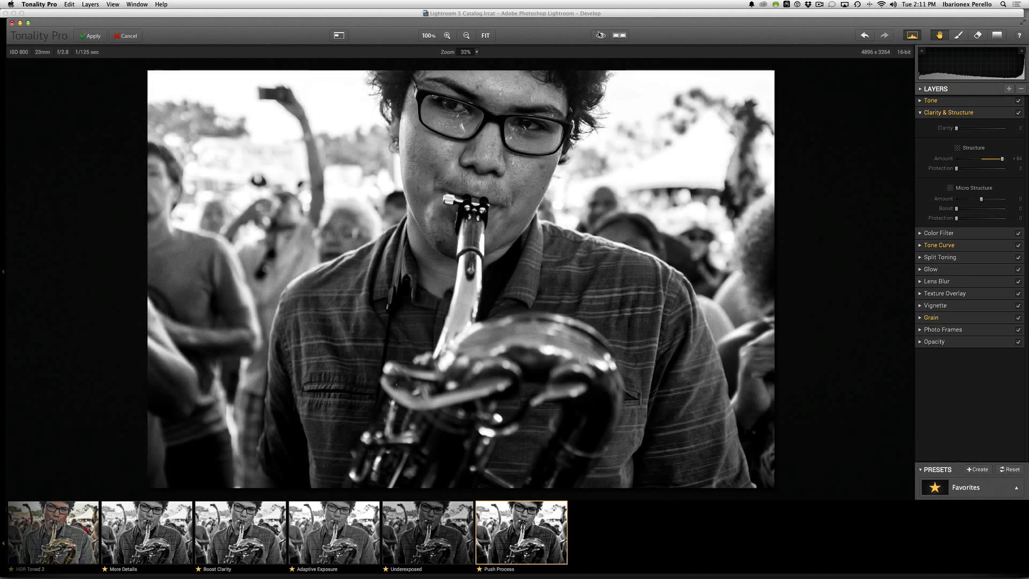
pyautogui.click(600, 34)
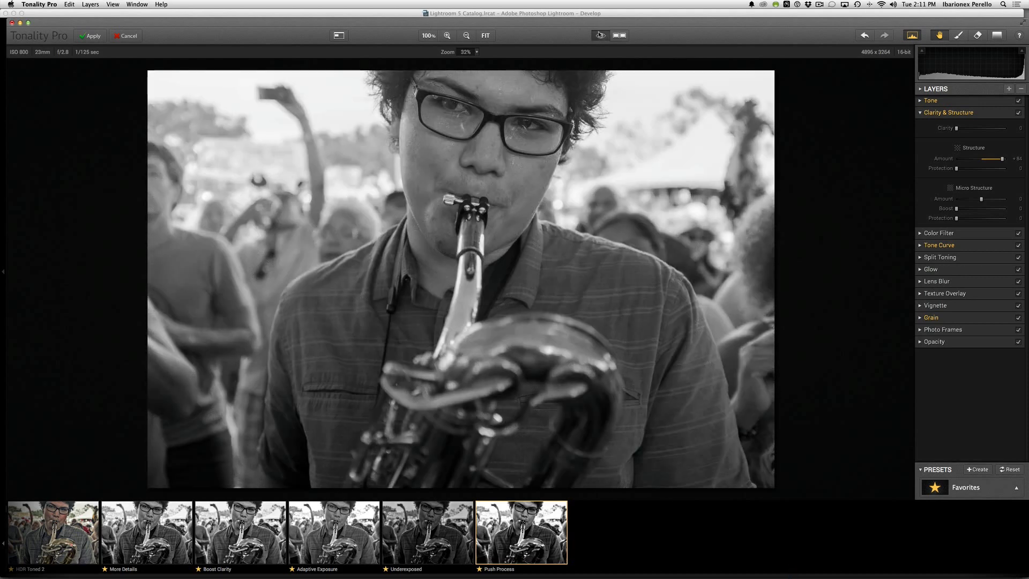
pyautogui.click(600, 35)
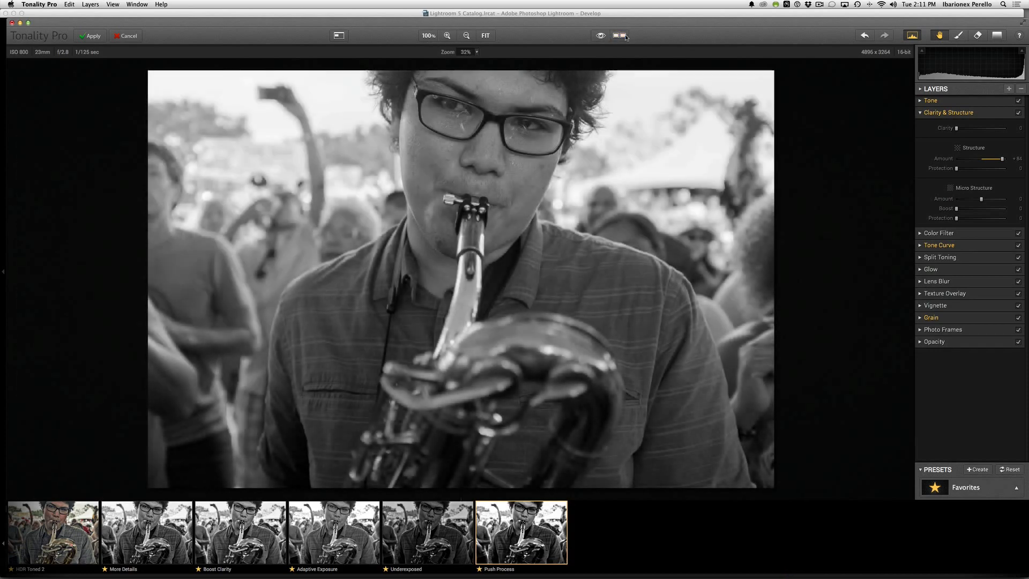
pyautogui.click(624, 36)
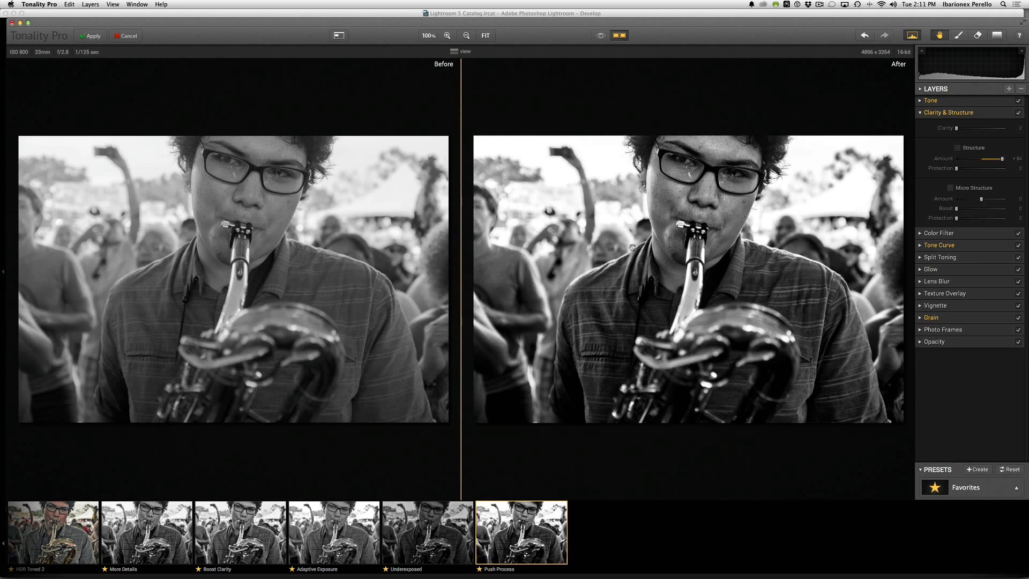
pyautogui.click(620, 36)
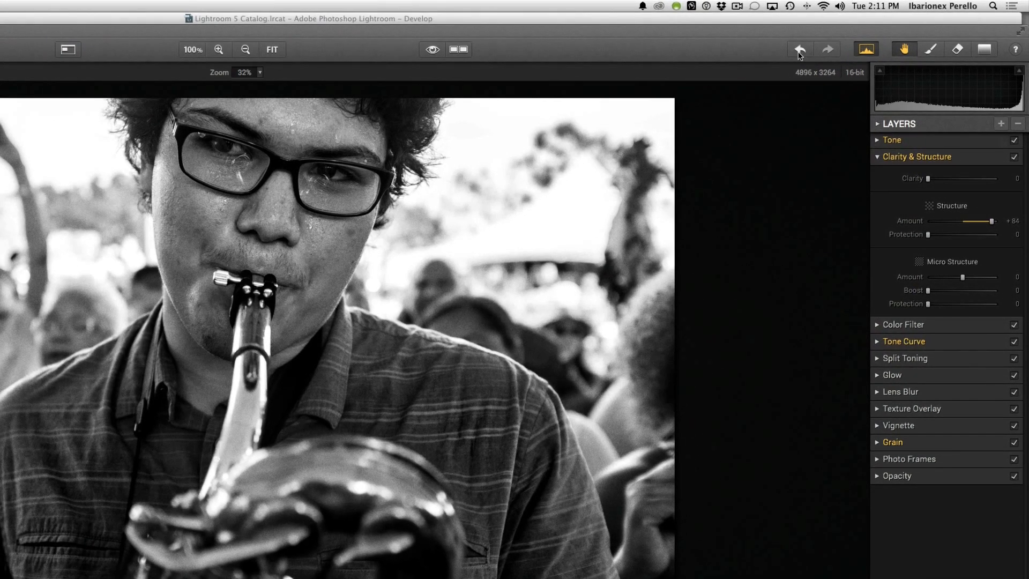
# Step: Examine which areas of the photo fall into the histogram's tonal zones, from the darkest to the brightest
pyautogui.click(869, 50)
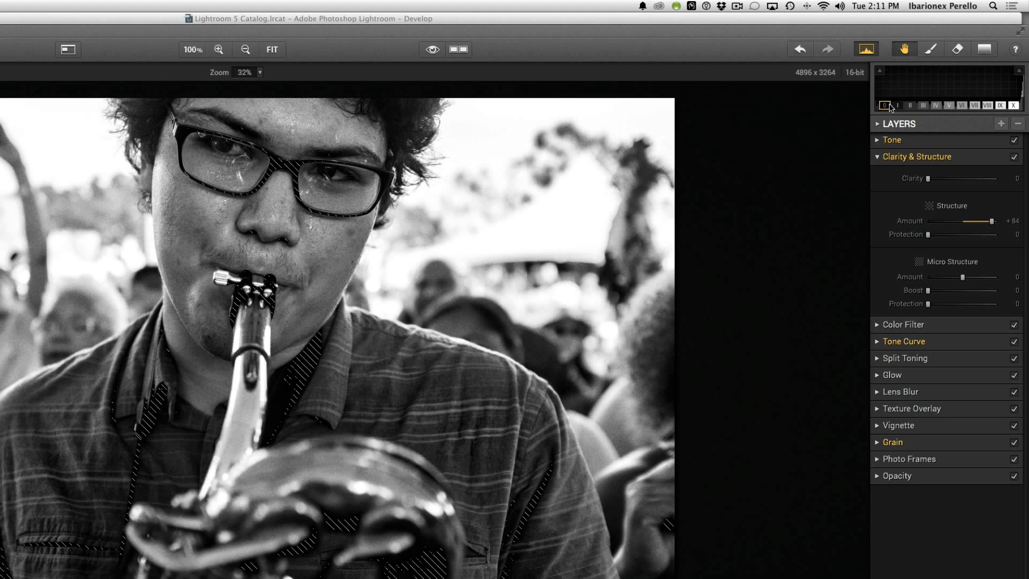
pyautogui.moveTo(898, 109)
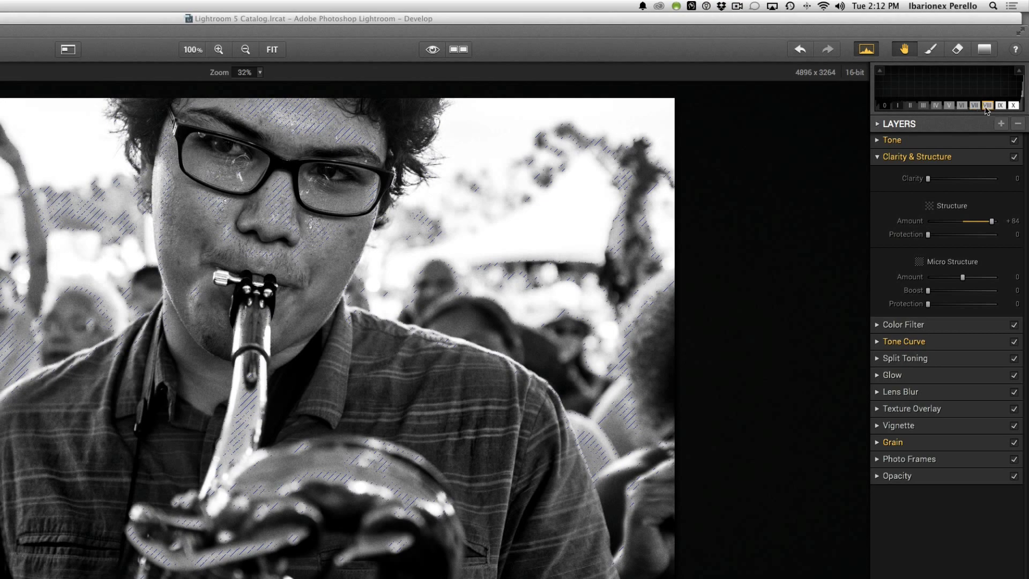
pyautogui.moveTo(1014, 107)
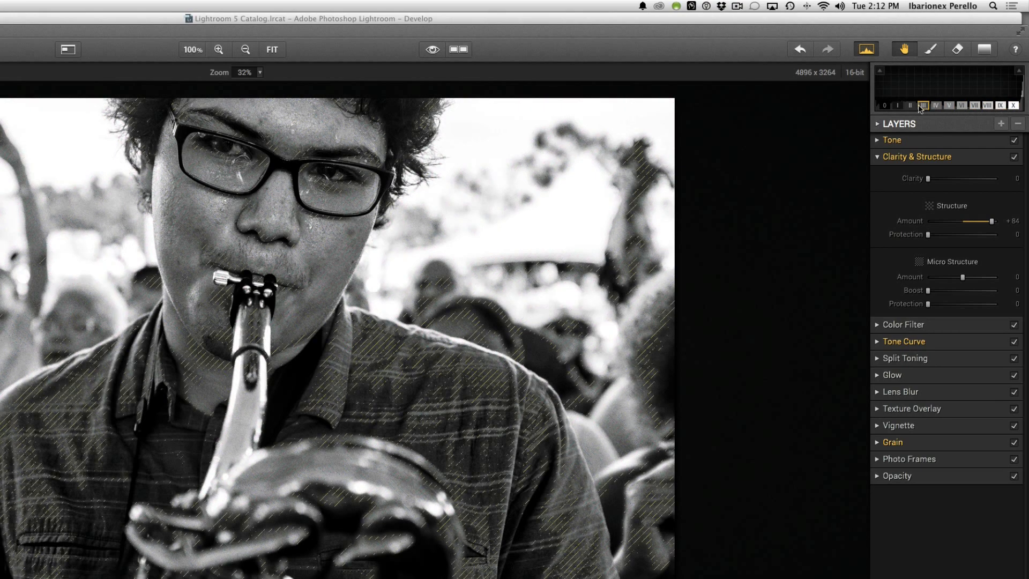
# Step: Keep the zone X overlay on the photo and set the Tone adjustment's Highlights to -90
pyautogui.moveTo(1013, 106)
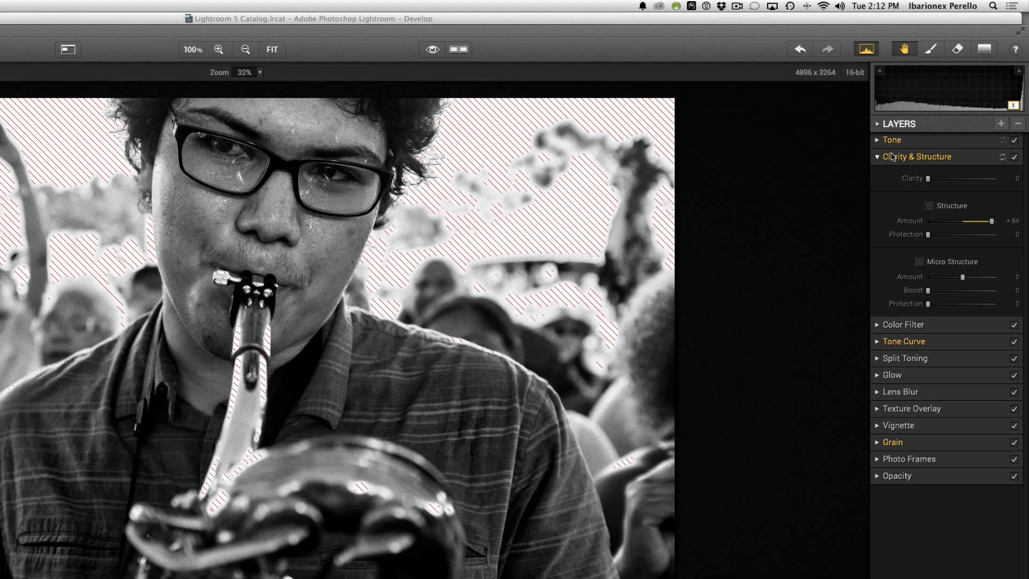
pyautogui.click(878, 141)
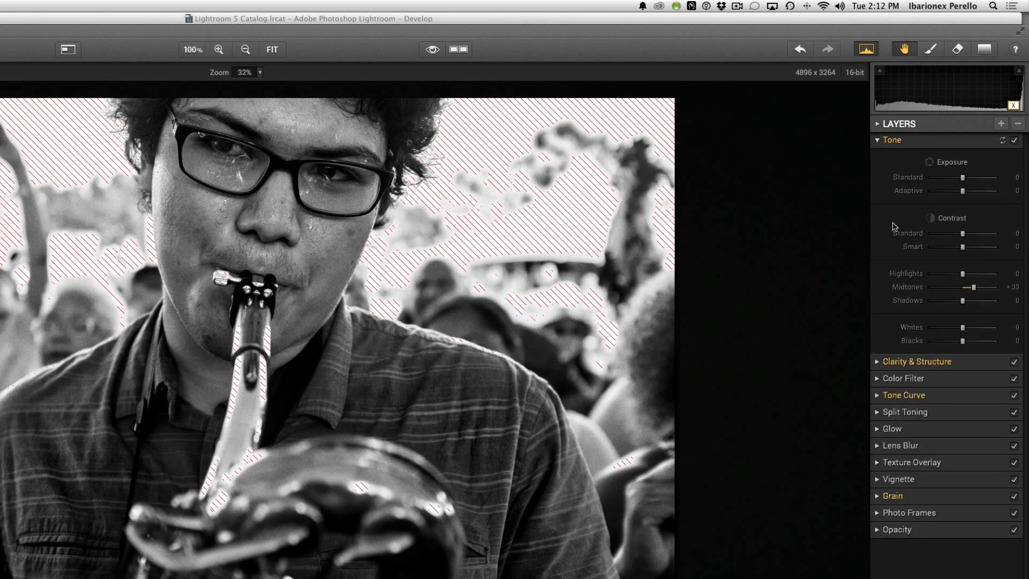
pyautogui.moveTo(963, 275); pyautogui.dragTo(931, 276)
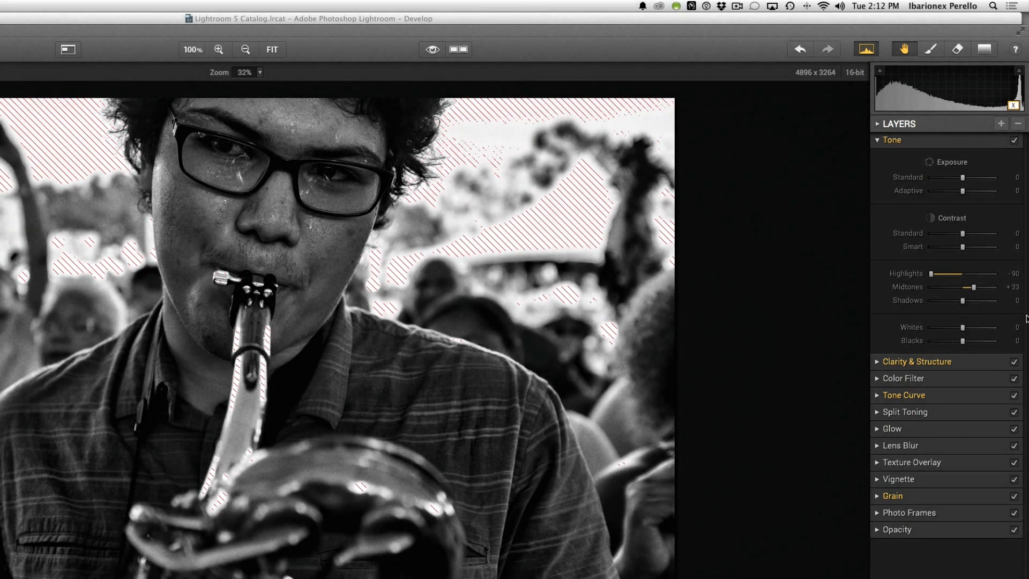
# Step: Set the Tone adjustment's Whites to -100, then reset all adjustments and reapply the Push Process preset
pyautogui.moveTo(963, 327); pyautogui.dragTo(929, 329)
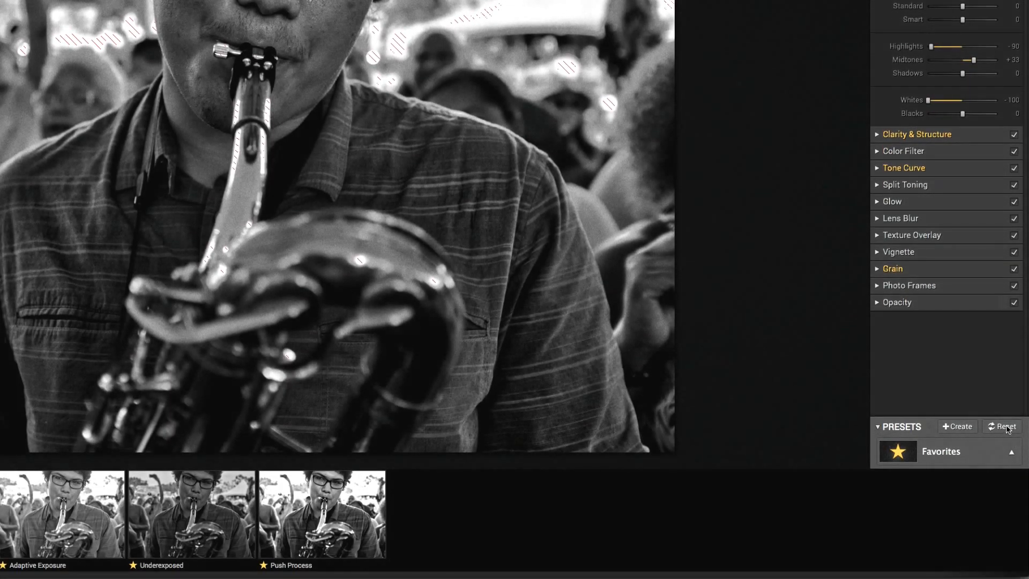
pyautogui.click(1007, 578)
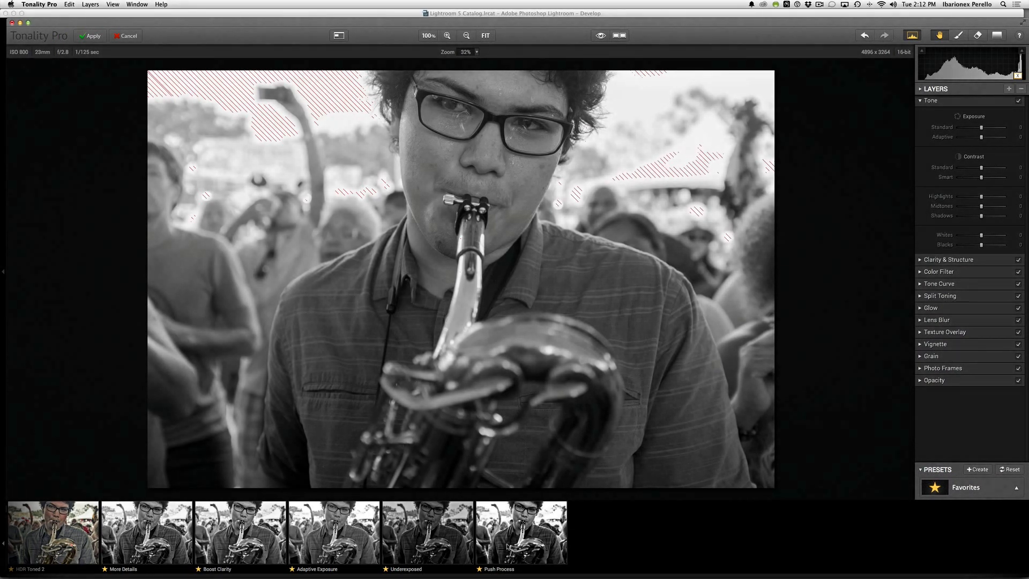
pyautogui.click(509, 546)
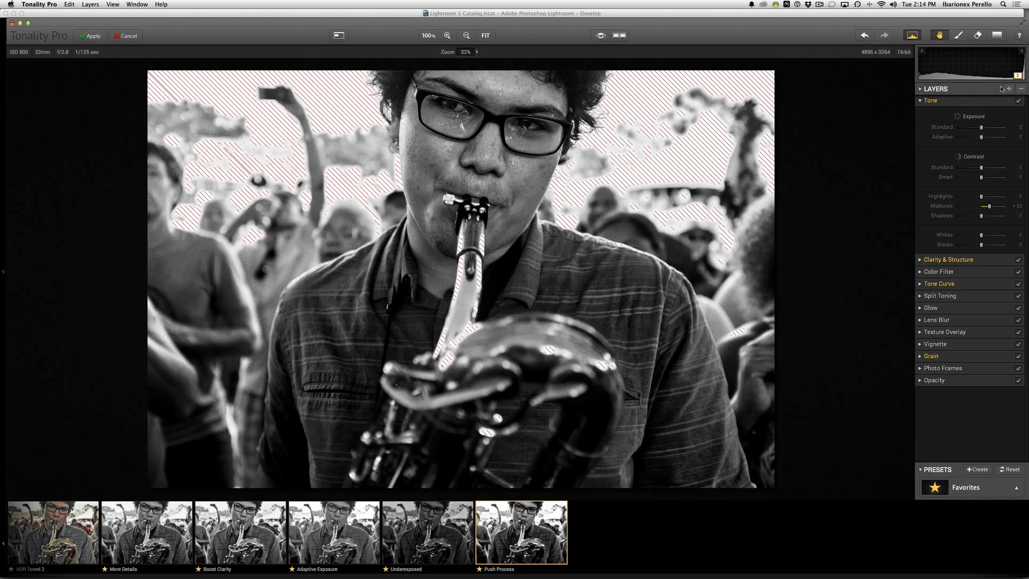
# Step: Undo the Push Process preset, then rename the base layer as Original and add a new layer above it
pyautogui.click(920, 89)
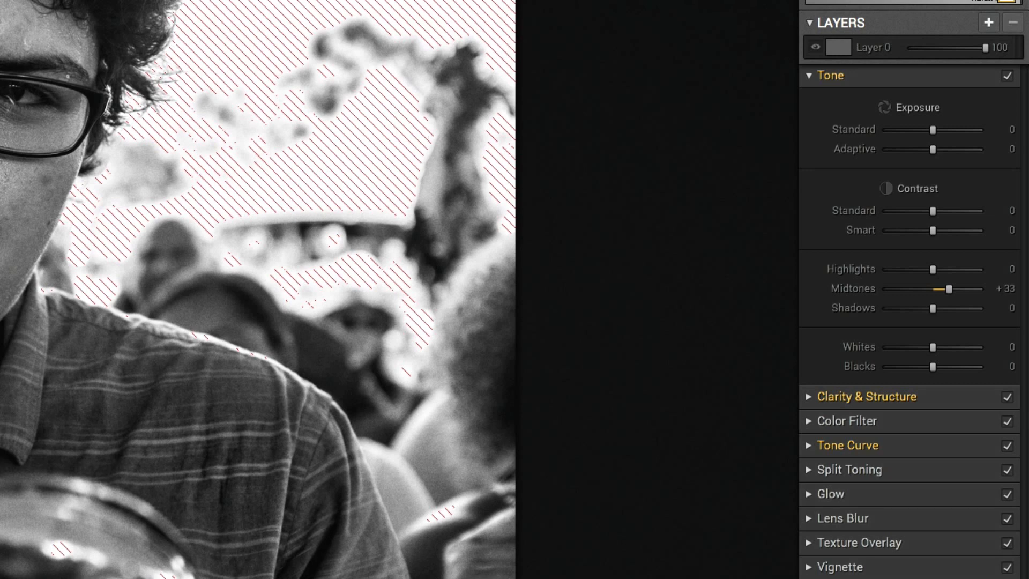
pyautogui.press('super+z')
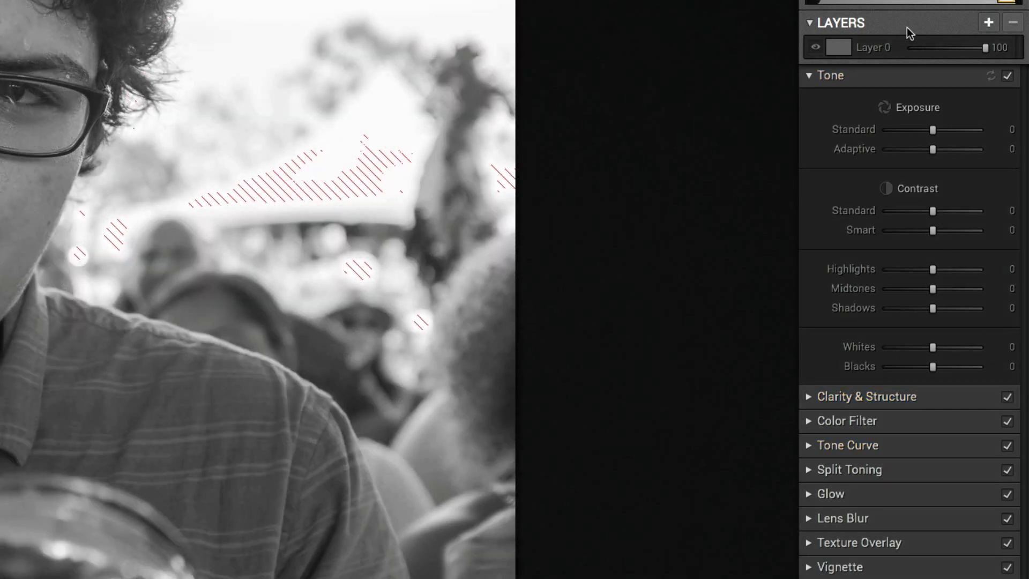
pyautogui.doubleClick(869, 47)
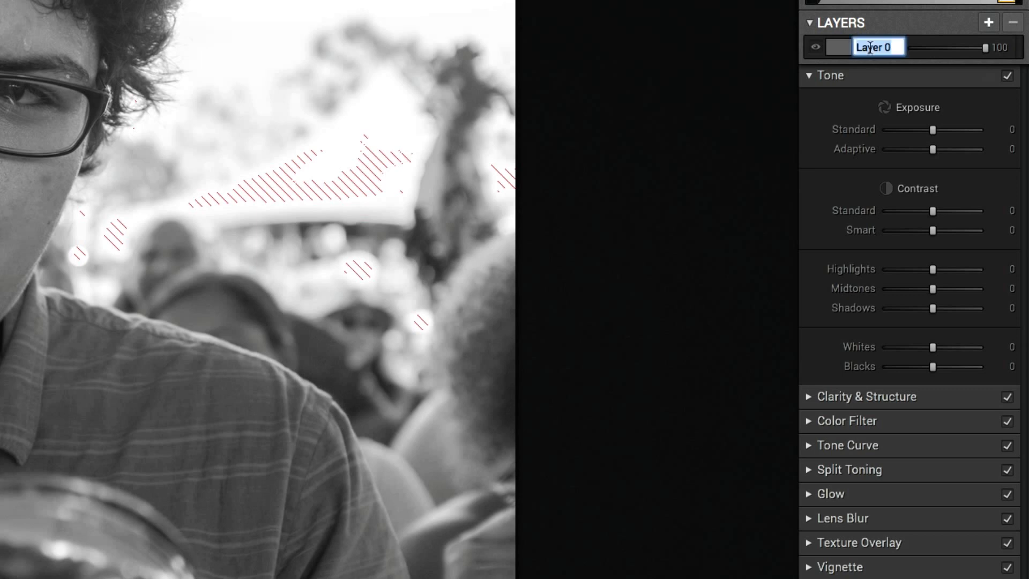
pyautogui.write('Original')
pyautogui.press('Return')
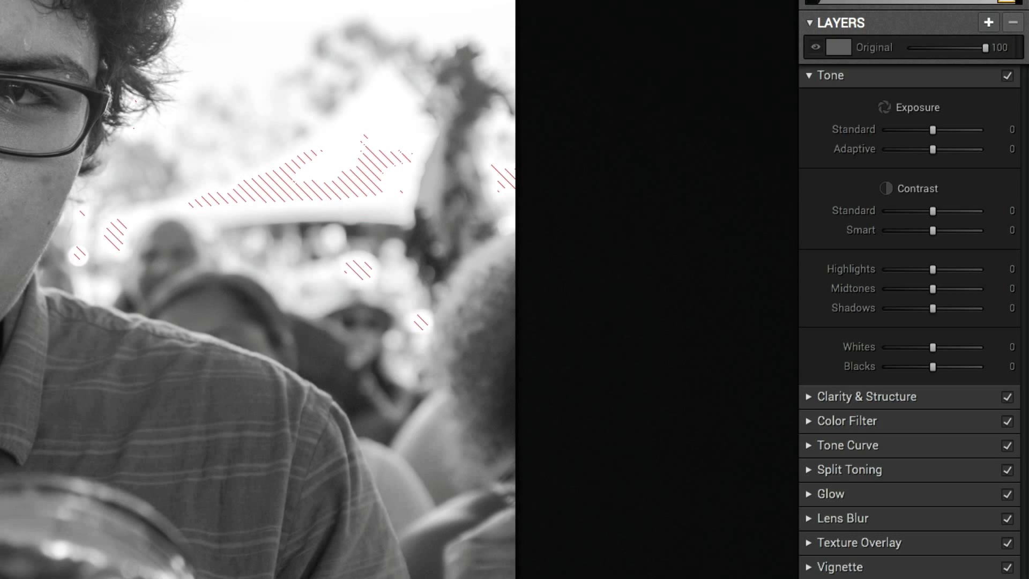
pyautogui.click(989, 23)
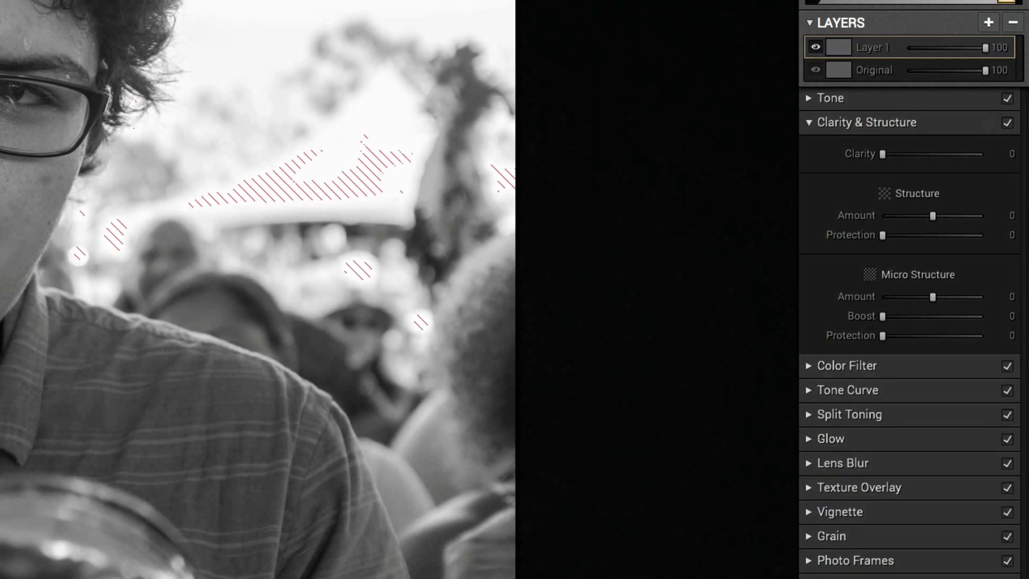
# Step: Compare the favorite presets on the new layer, from HDR Toned 2 to Push Process, and apply More Details
pyautogui.click(42, 547)
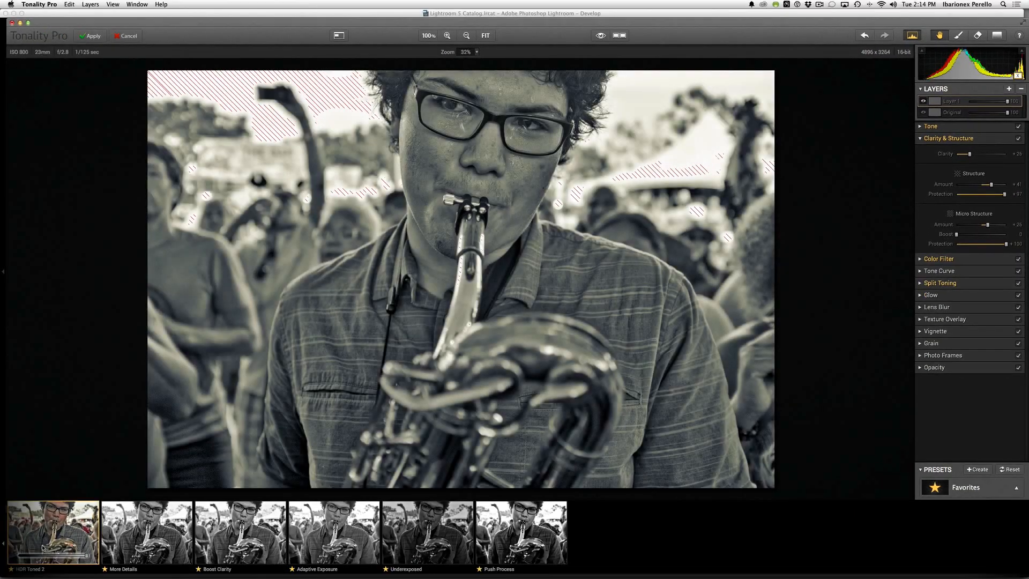
pyautogui.press('Right')
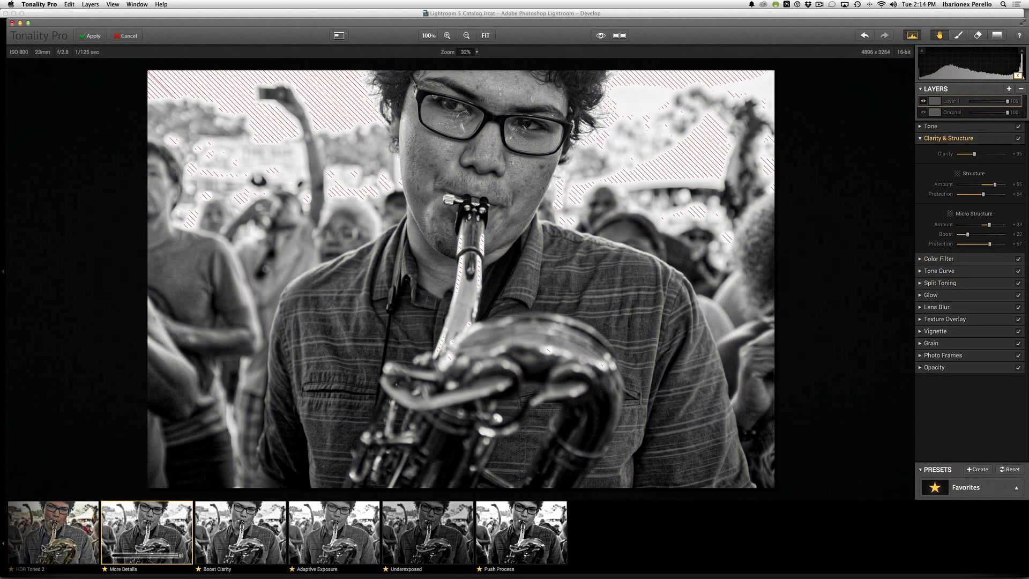
pyautogui.press('Right')
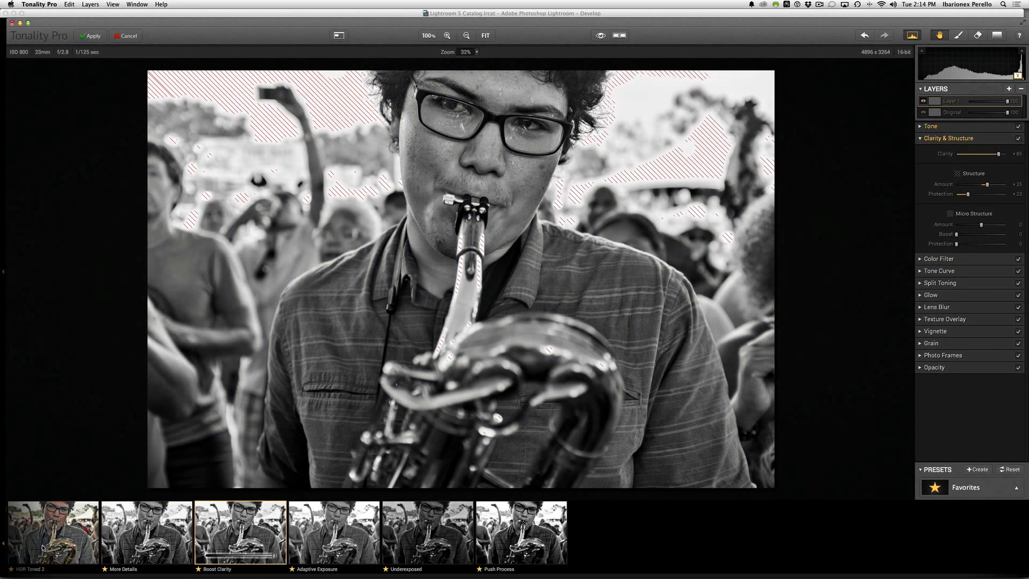
pyautogui.press('Right')
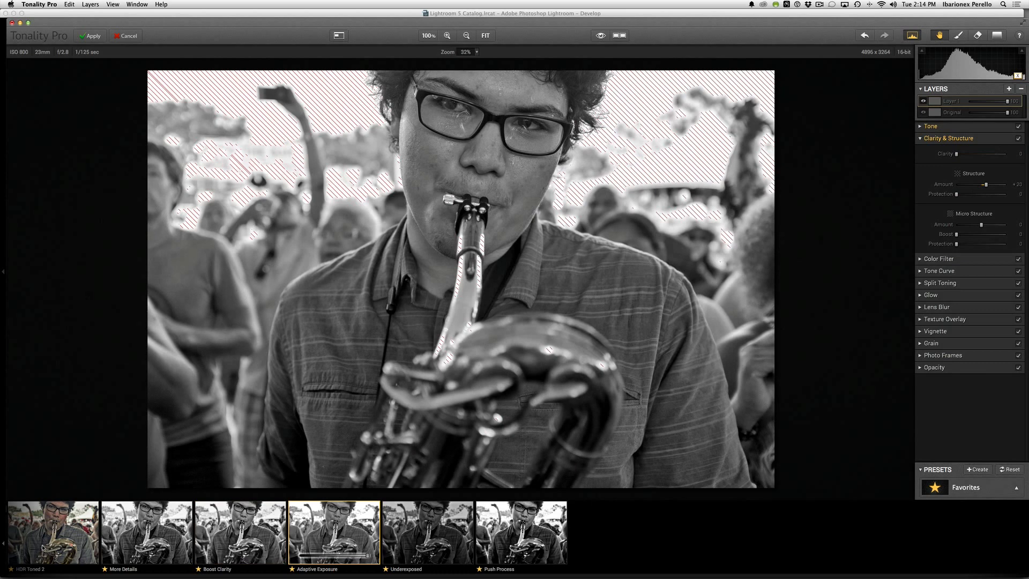
pyautogui.press('Right')
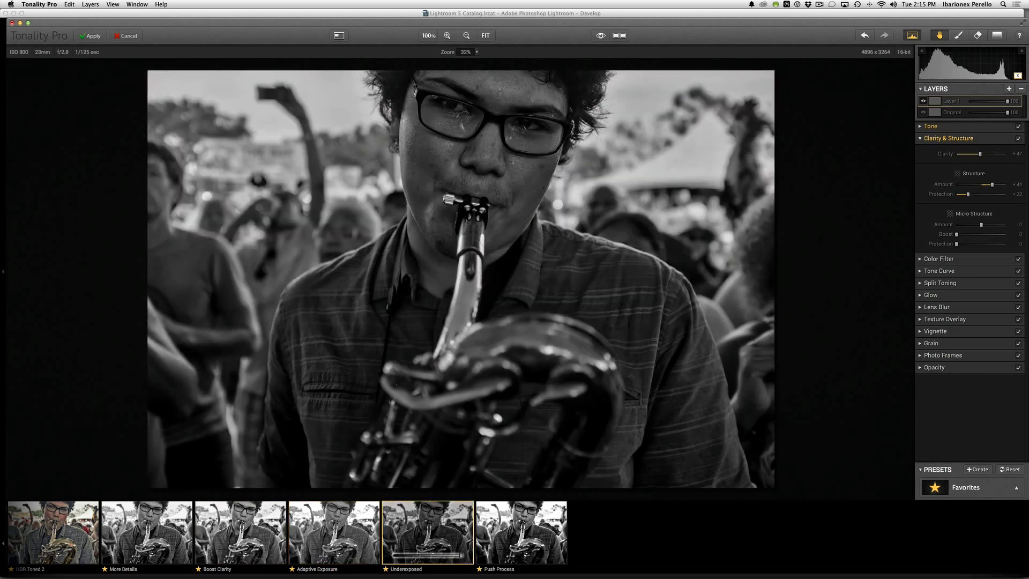
pyautogui.press('Right')
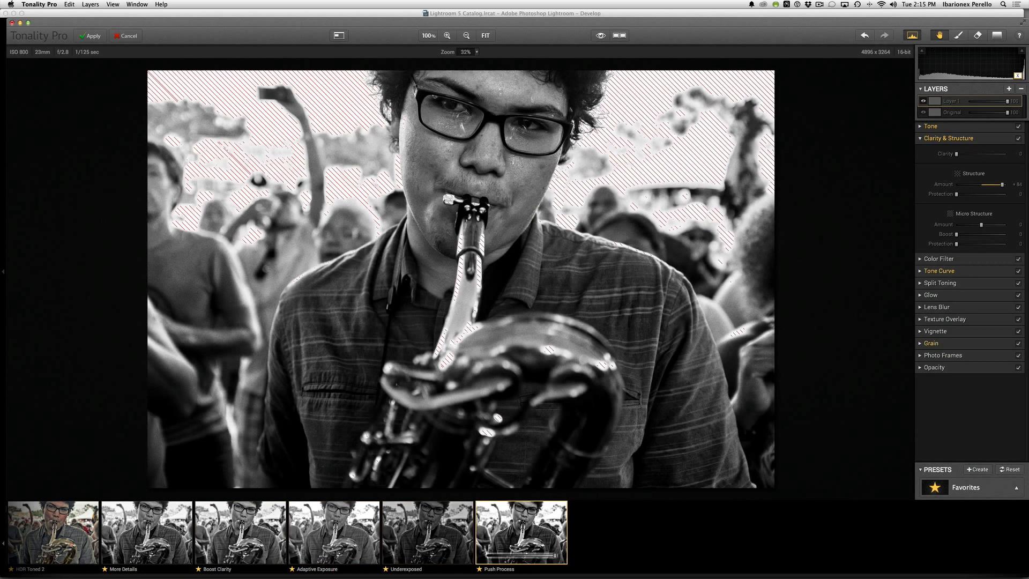
pyautogui.click(159, 528)
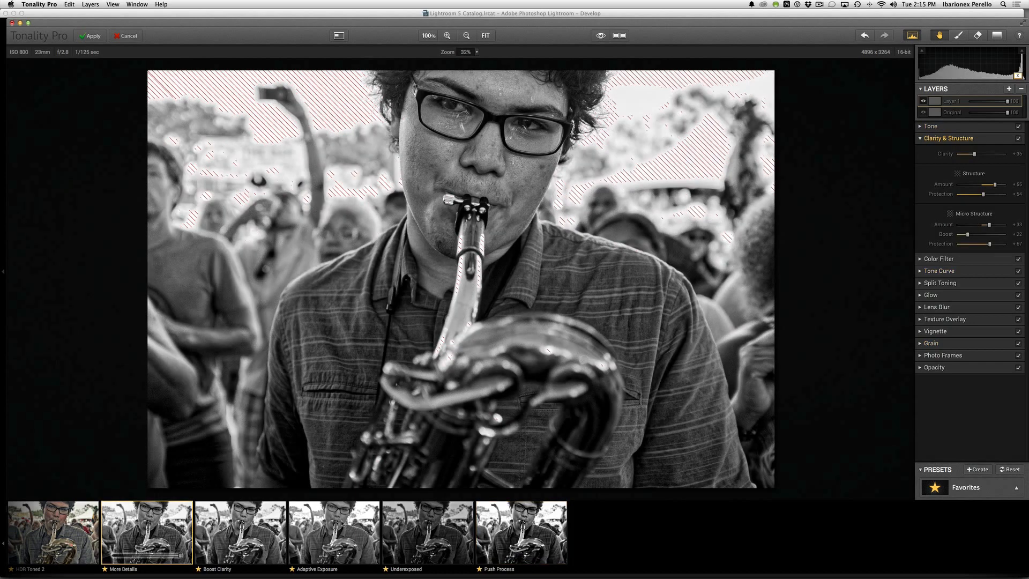
pyautogui.click(504, 546)
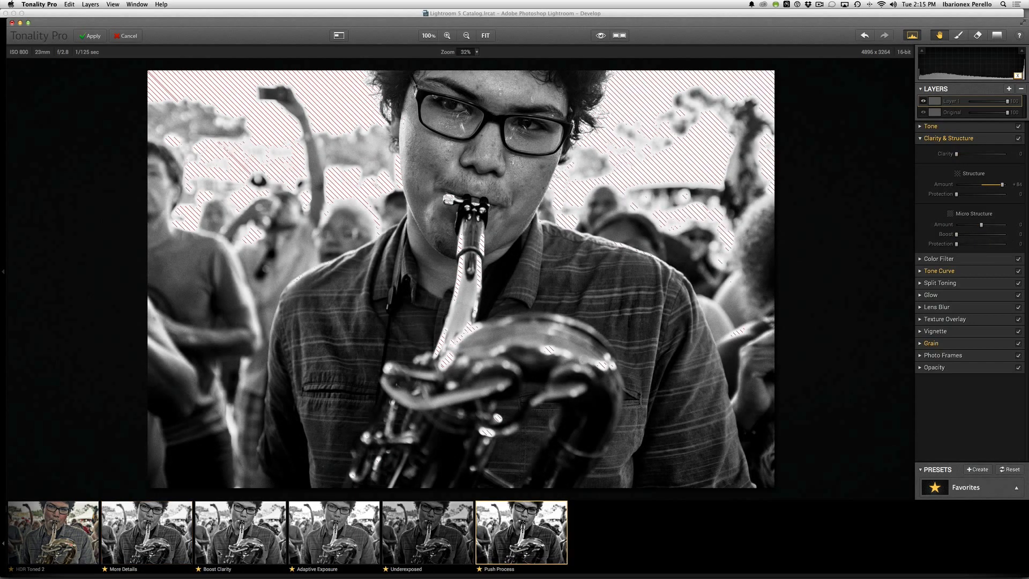
pyautogui.click(143, 541)
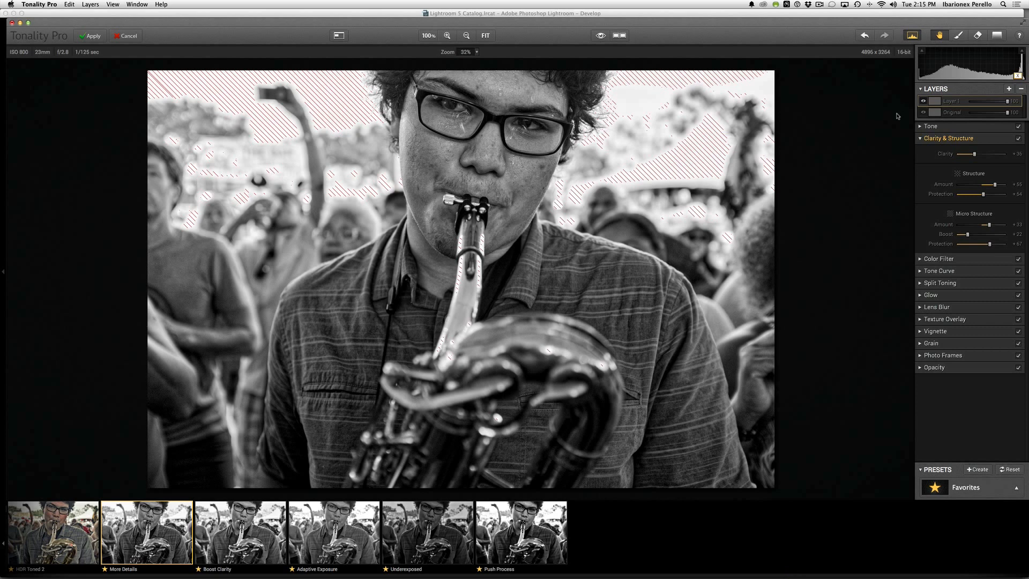
# Step: Set the new layer's Tone exposure to Standard +6 and Adaptive -7, and its contrast to Standard +23 and Smart +28
pyautogui.click(920, 126)
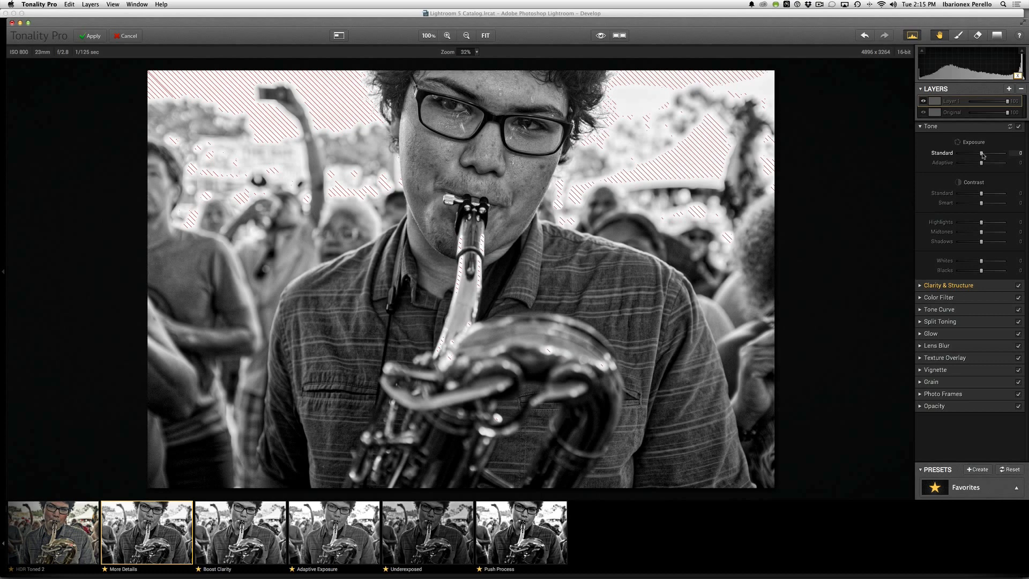
pyautogui.moveTo(982, 154); pyautogui.dragTo(984, 155)
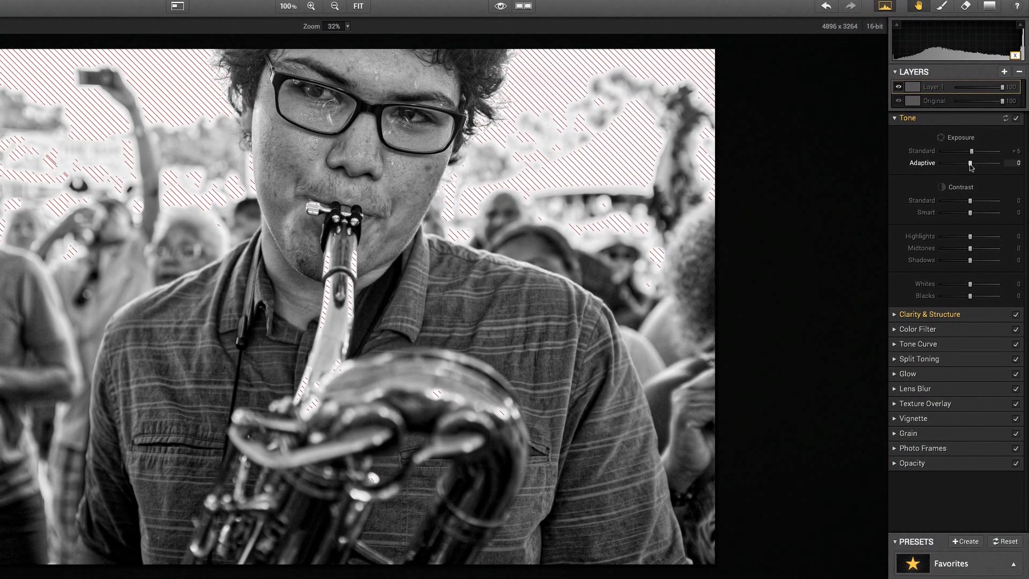
pyautogui.moveTo(981, 163); pyautogui.dragTo(969, 168)
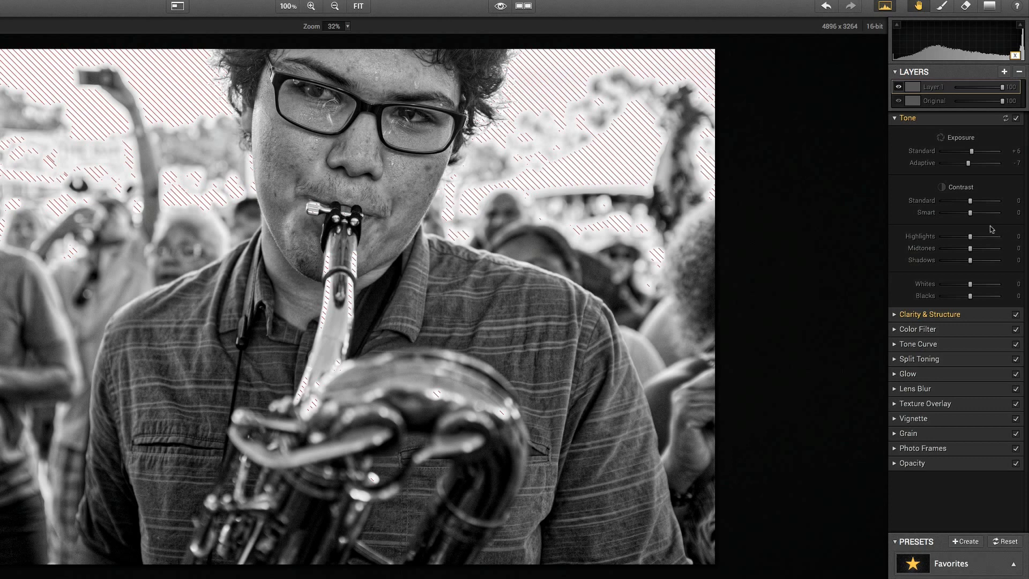
pyautogui.moveTo(972, 205); pyautogui.dragTo(978, 207)
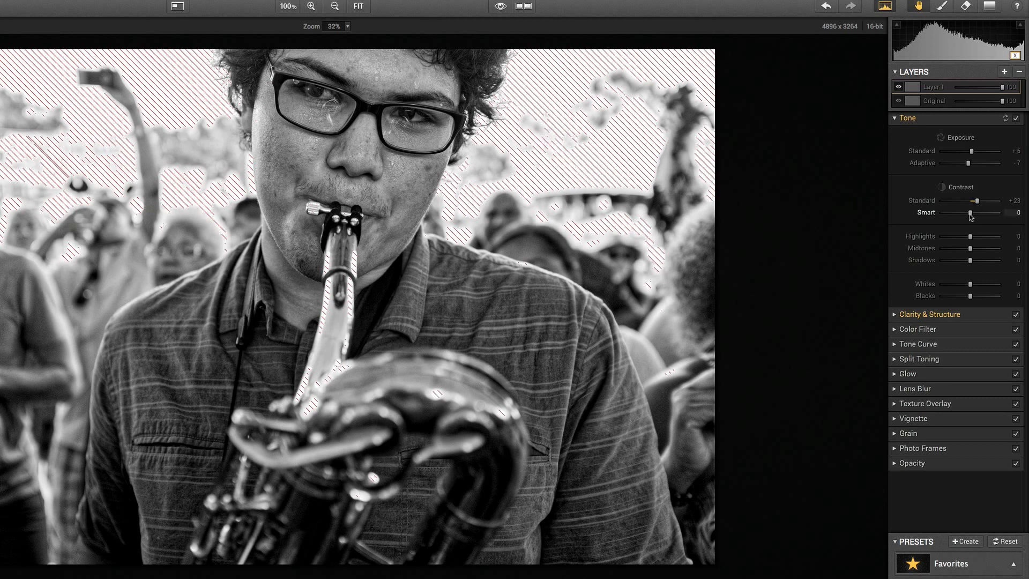
pyautogui.moveTo(971, 214); pyautogui.dragTo(979, 218)
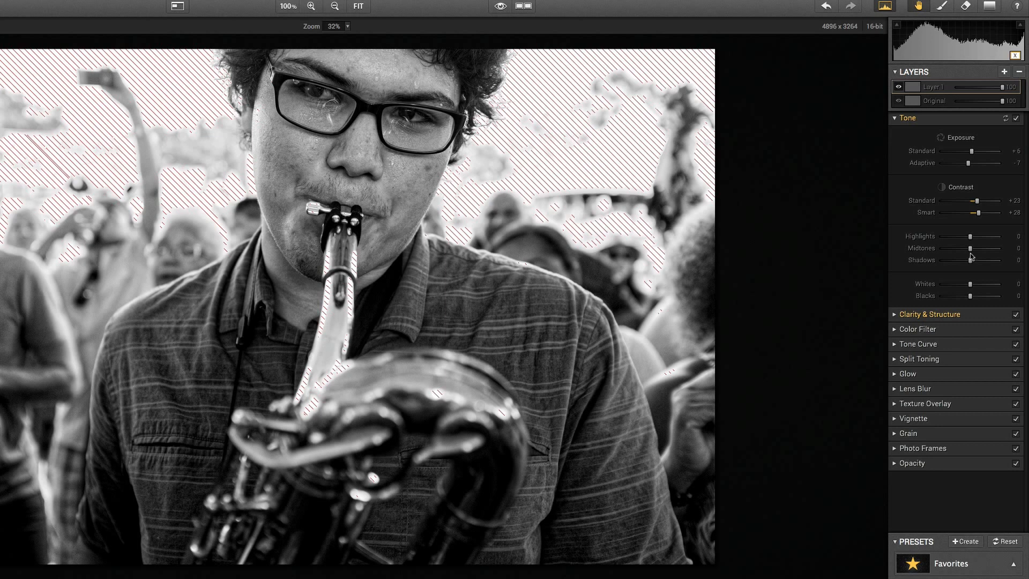
# Step: Set the layer's Highlights to +15, Midtones to +6, Shadows to -50, Blacks to -34 and Whites to -5
pyautogui.moveTo(971, 253); pyautogui.dragTo(954, 267)
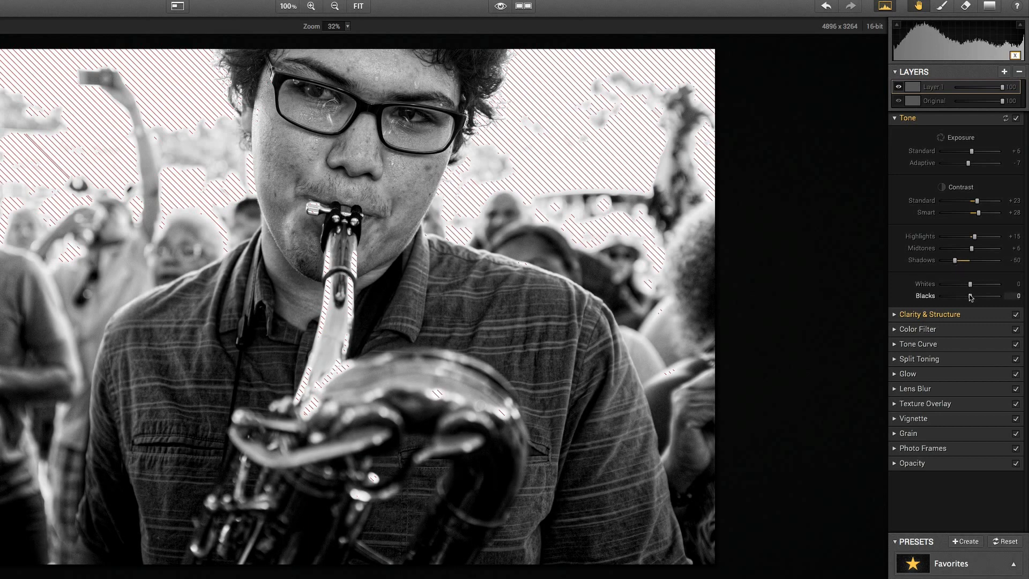
pyautogui.moveTo(970, 298)
pyautogui.mouseDown()
pyautogui.moveTo(943, 299)
pyautogui.moveTo(960, 301)
pyautogui.mouseUp()
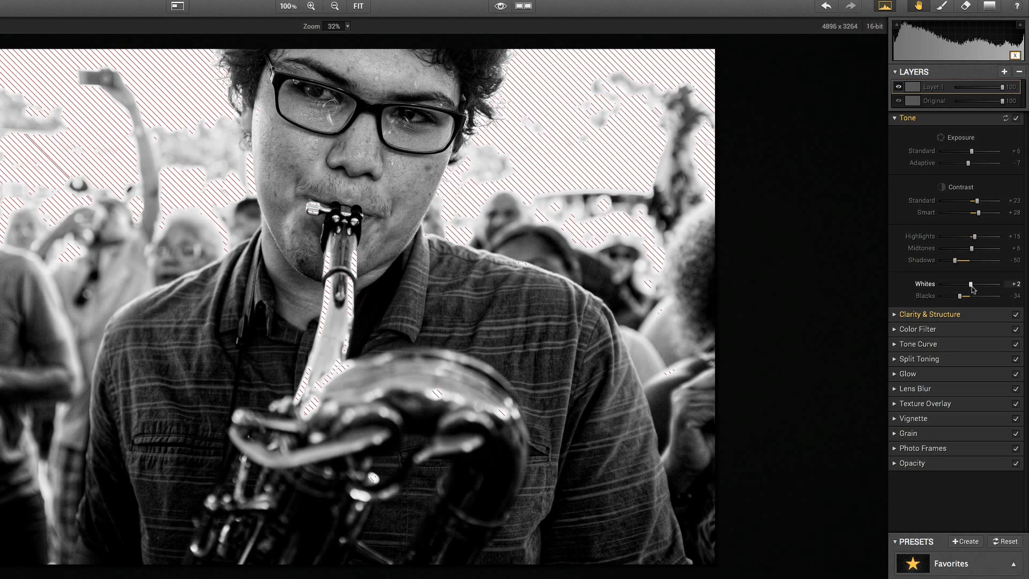
pyautogui.moveTo(973, 289); pyautogui.dragTo(970, 288)
# Step: Compare the adjusted photo several times with the original-image preview
pyautogui.click(501, 7)
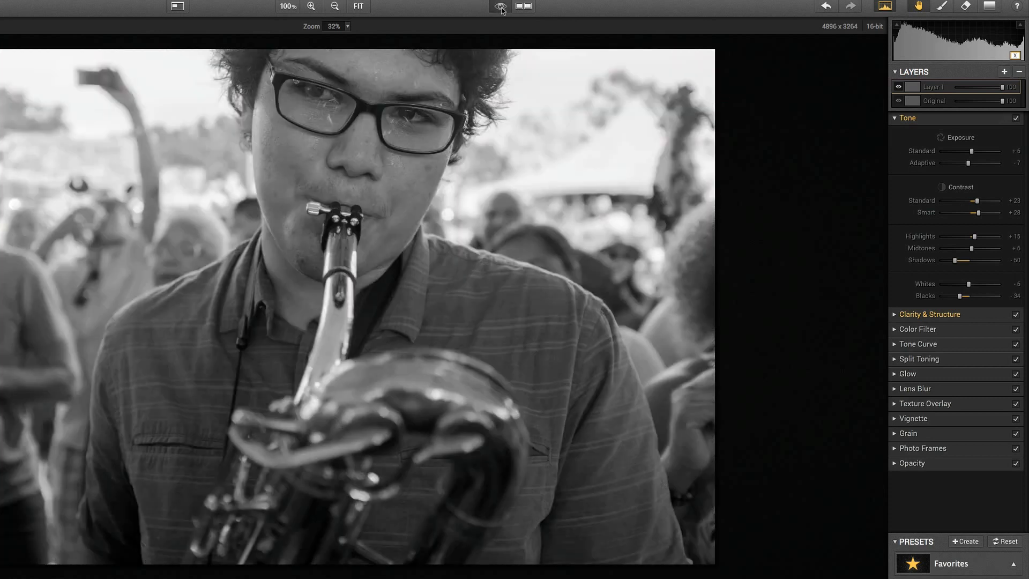
pyautogui.click(501, 7)
pyautogui.click(502, 6)
pyautogui.click(500, 7)
pyautogui.click(501, 7)
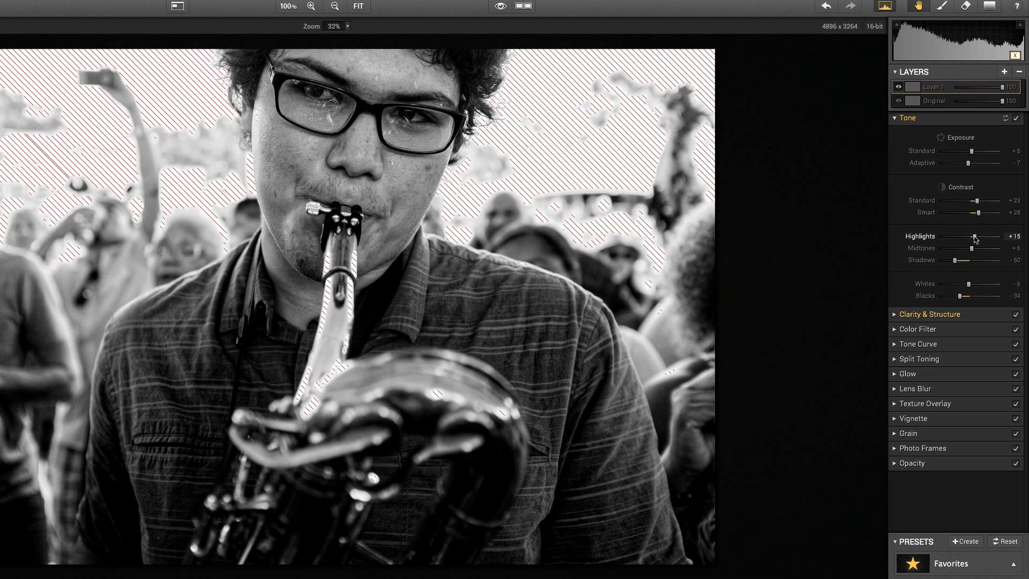
# Step: Set the layer's Whites to +4 and turn off the zone X overlay on the photo
pyautogui.moveTo(974, 239)
pyautogui.mouseDown()
pyautogui.moveTo(953, 239)
pyautogui.moveTo(975, 240)
pyautogui.mouseUp()
pyautogui.moveTo(969, 284); pyautogui.dragTo(970, 288)
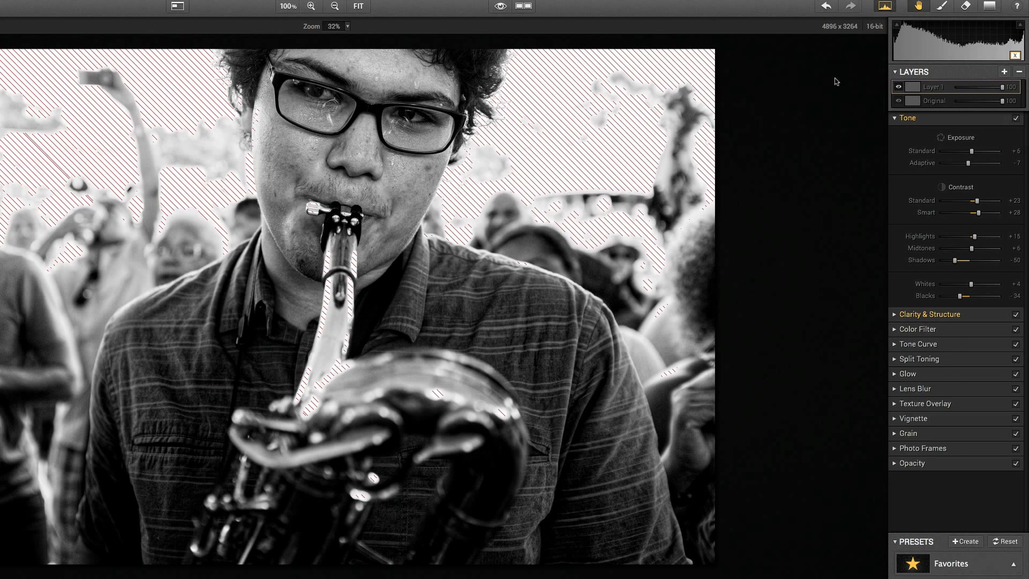
pyautogui.moveTo(1016, 57)
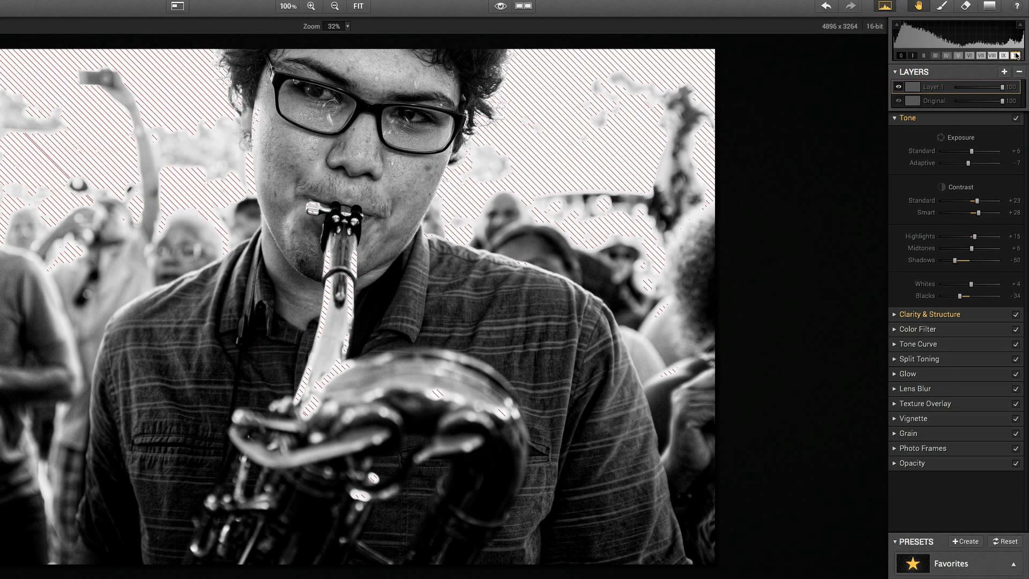
pyautogui.click(1016, 55)
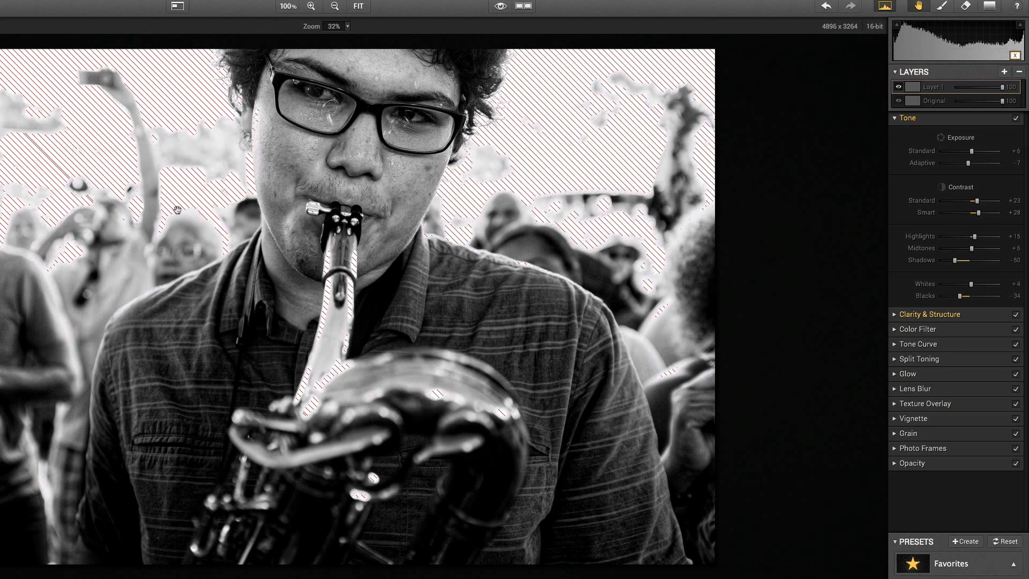
pyautogui.moveTo(980, 52)
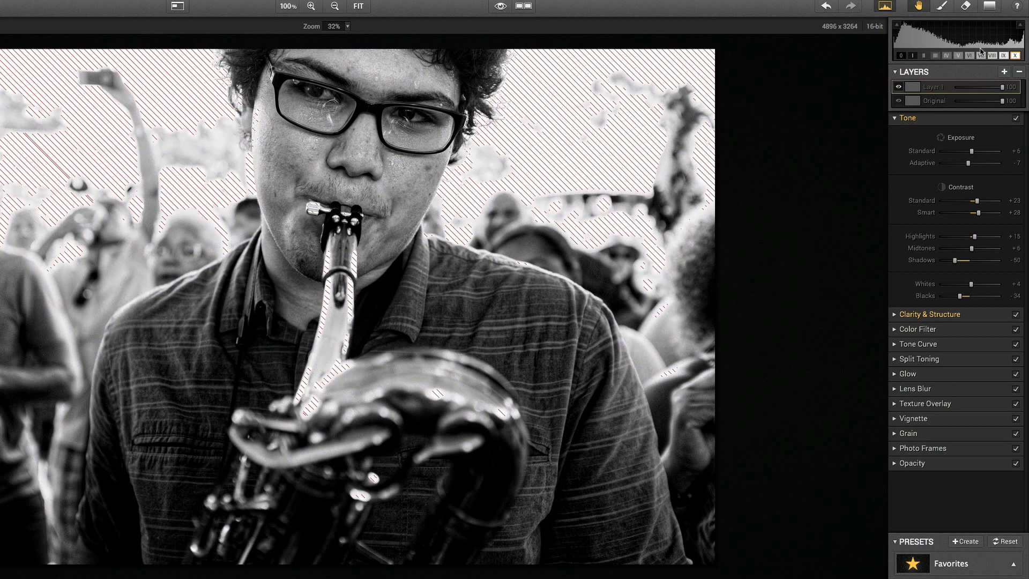
pyautogui.click(1014, 55)
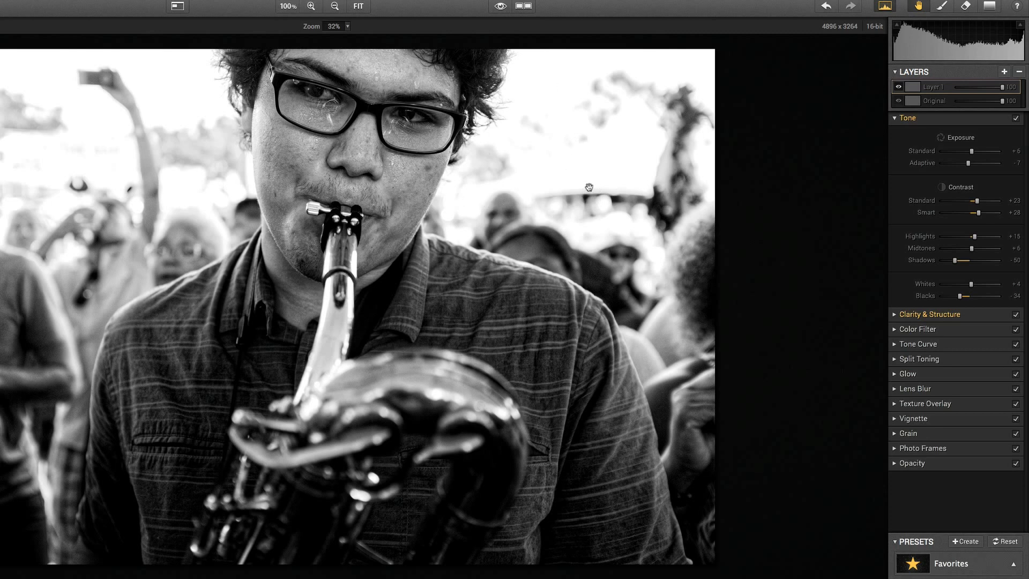
# Step: Choose the mask brush and reduce its softness to 40
pyautogui.click(943, 6)
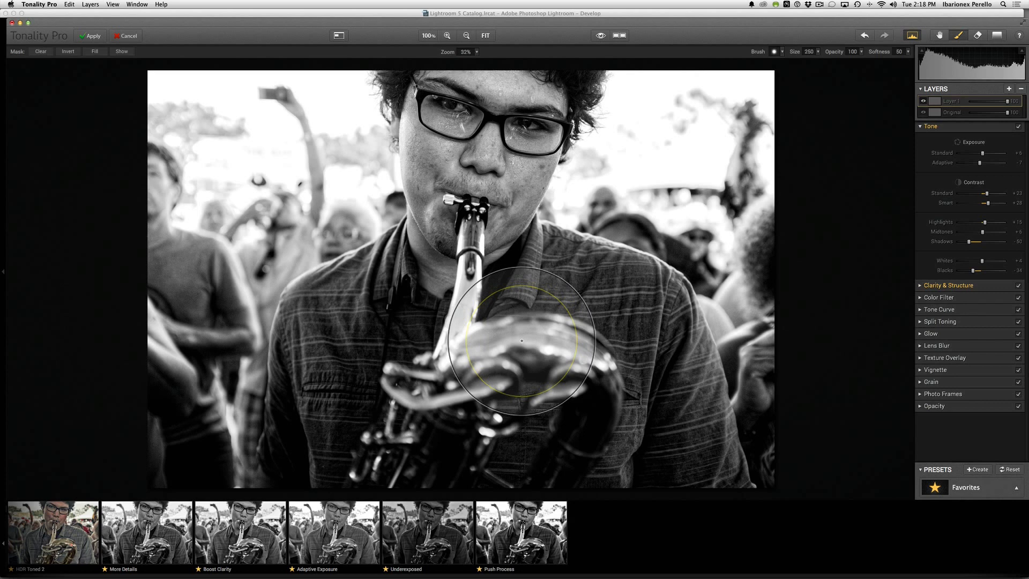
pyautogui.hotkey('shift', ']')
pyautogui.hotkey('shift', ']')
pyautogui.hotkey('shift', ']')
pyautogui.hotkey('shift', ']')
pyautogui.hotkey('shift', ']')
pyautogui.hotkey('shift', '[')
pyautogui.hotkey('shift', '[')
pyautogui.hotkey('shift', '[')
pyautogui.hotkey('shift', '[')
pyautogui.hotkey('shift', '[')
pyautogui.hotkey('shift', '[')
pyautogui.hotkey('shift', '[')
pyautogui.hotkey('shift', '[')
pyautogui.hotkey('shift', ']')
pyautogui.hotkey('shift', ']')
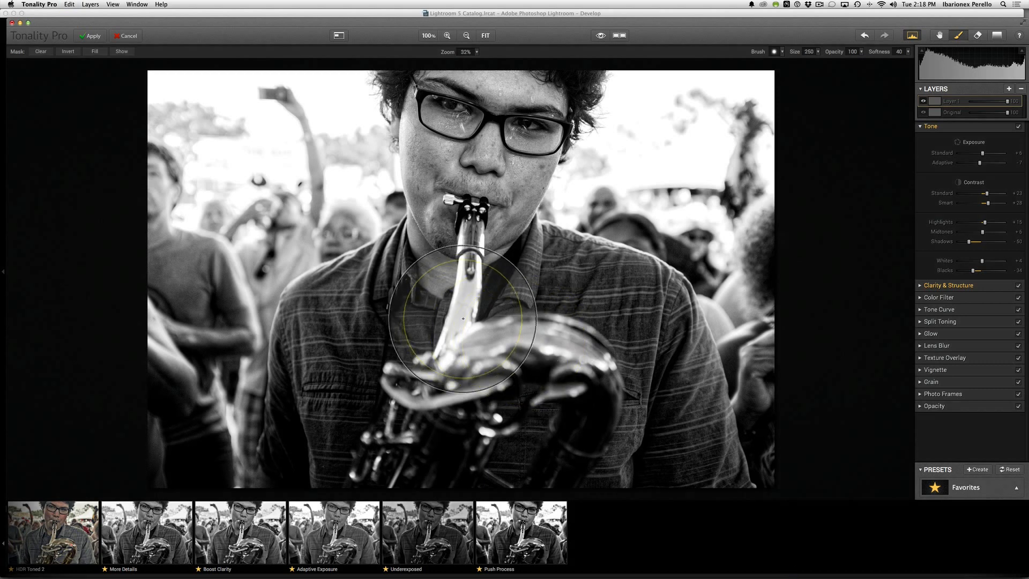
# Step: Paint the layer's mask over the musician's face, shirt and saxophone, and display the mask in red
pyautogui.moveTo(421, 317)
pyautogui.mouseDown()
pyautogui.moveTo(412, 342)
pyautogui.moveTo(430, 339)
pyautogui.moveTo(409, 368)
pyautogui.moveTo(393, 354)
pyautogui.moveTo(400, 329)
pyautogui.moveTo(336, 431)
pyautogui.moveTo(370, 338)
pyautogui.moveTo(487, 455)
pyautogui.moveTo(476, 467)
pyautogui.moveTo(522, 400)
pyautogui.moveTo(600, 381)
pyautogui.moveTo(590, 365)
pyautogui.moveTo(506, 337)
pyautogui.moveTo(495, 320)
pyautogui.moveTo(465, 202)
pyautogui.moveTo(472, 111)
pyautogui.moveTo(472, 152)
pyautogui.moveTo(524, 79)
pyautogui.moveTo(469, 163)
pyautogui.moveTo(466, 198)
pyautogui.moveTo(474, 155)
pyautogui.moveTo(460, 224)
pyautogui.moveTo(537, 252)
pyautogui.moveTo(646, 380)
pyautogui.moveTo(655, 423)
pyautogui.moveTo(620, 477)
pyautogui.moveTo(564, 420)
pyautogui.moveTo(426, 344)
pyautogui.moveTo(396, 308)
pyautogui.moveTo(336, 396)
pyautogui.moveTo(360, 423)
pyautogui.moveTo(341, 461)
pyautogui.moveTo(484, 430)
pyautogui.moveTo(445, 380)
pyautogui.moveTo(475, 353)
pyautogui.moveTo(471, 366)
pyautogui.moveTo(370, 259)
pyautogui.mouseUp()
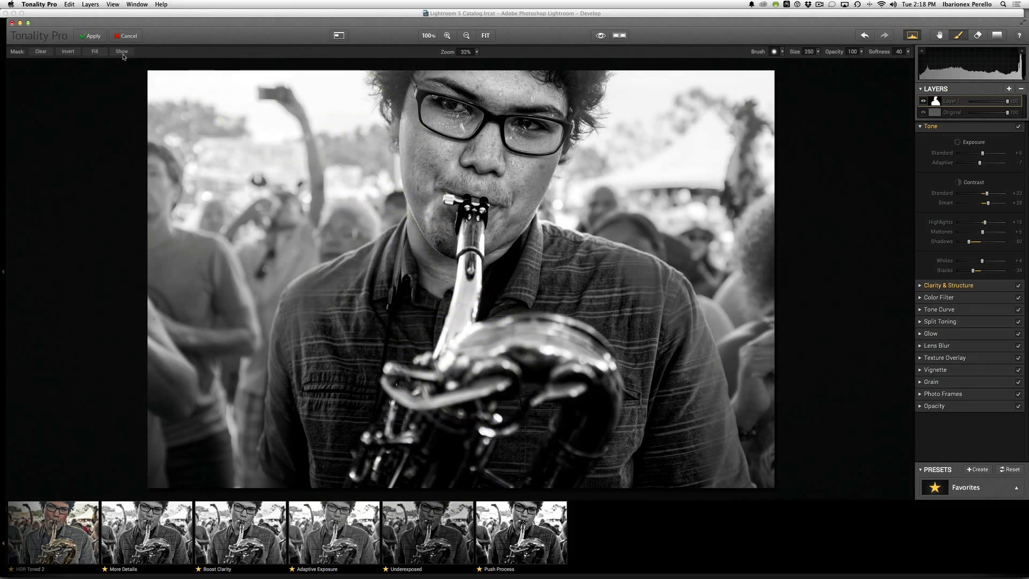
pyautogui.click(122, 52)
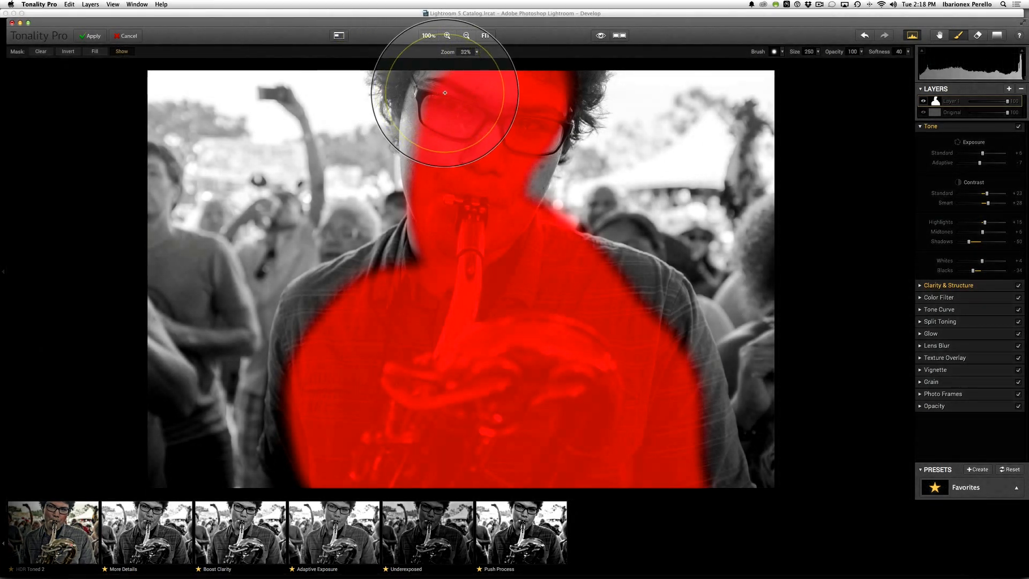
# Step: Reduce the brush size to 106 and extend the layer's mask over the rest of the musician's hair, face, shoulders and sleeves
pyautogui.press('[')
pyautogui.press('[')
pyautogui.press('[')
pyautogui.press('[')
pyautogui.press('[')
pyautogui.press('[')
pyautogui.press('[')
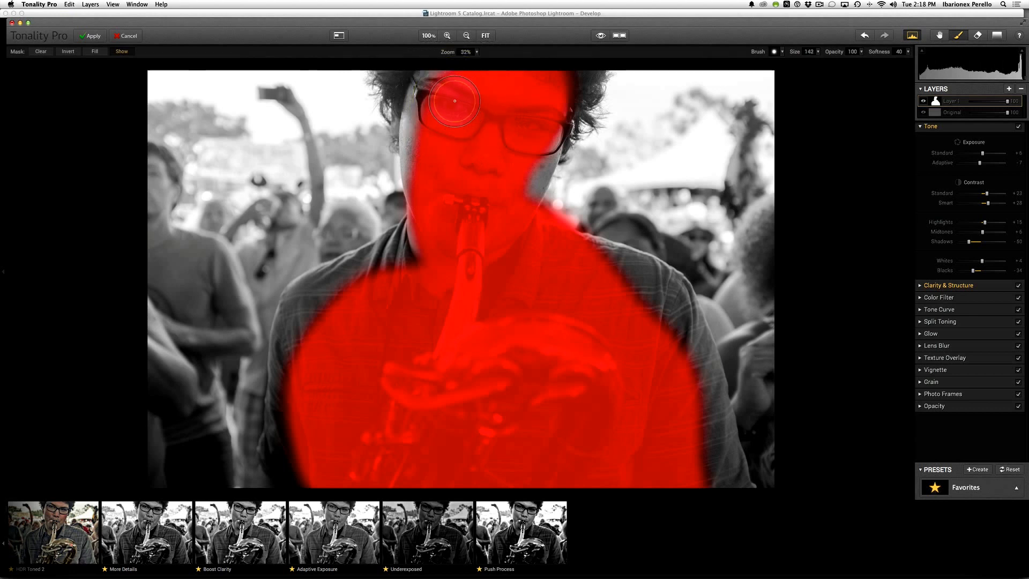
pyautogui.moveTo(455, 102)
pyautogui.mouseDown()
pyautogui.moveTo(430, 124)
pyautogui.moveTo(420, 93)
pyautogui.moveTo(419, 106)
pyautogui.moveTo(394, 82)
pyautogui.moveTo(426, 200)
pyautogui.moveTo(448, 227)
pyautogui.moveTo(440, 210)
pyautogui.moveTo(438, 246)
pyautogui.moveTo(390, 269)
pyautogui.moveTo(410, 251)
pyautogui.moveTo(395, 251)
pyautogui.moveTo(307, 312)
pyautogui.moveTo(286, 363)
pyautogui.moveTo(282, 490)
pyautogui.moveTo(301, 303)
pyautogui.moveTo(423, 239)
pyautogui.moveTo(424, 226)
pyautogui.moveTo(407, 235)
pyautogui.moveTo(416, 225)
pyautogui.moveTo(407, 235)
pyautogui.moveTo(592, 251)
pyautogui.moveTo(658, 288)
pyautogui.moveTo(685, 319)
pyautogui.moveTo(747, 501)
pyautogui.moveTo(712, 471)
pyautogui.moveTo(664, 340)
pyautogui.moveTo(670, 291)
pyautogui.moveTo(651, 271)
pyautogui.moveTo(666, 280)
pyautogui.moveTo(674, 301)
pyautogui.moveTo(636, 274)
pyautogui.moveTo(648, 272)
pyautogui.moveTo(515, 202)
pyautogui.moveTo(565, 86)
pyautogui.moveTo(581, 75)
pyautogui.moveTo(555, 137)
pyautogui.moveTo(587, 55)
pyautogui.mouseUp()
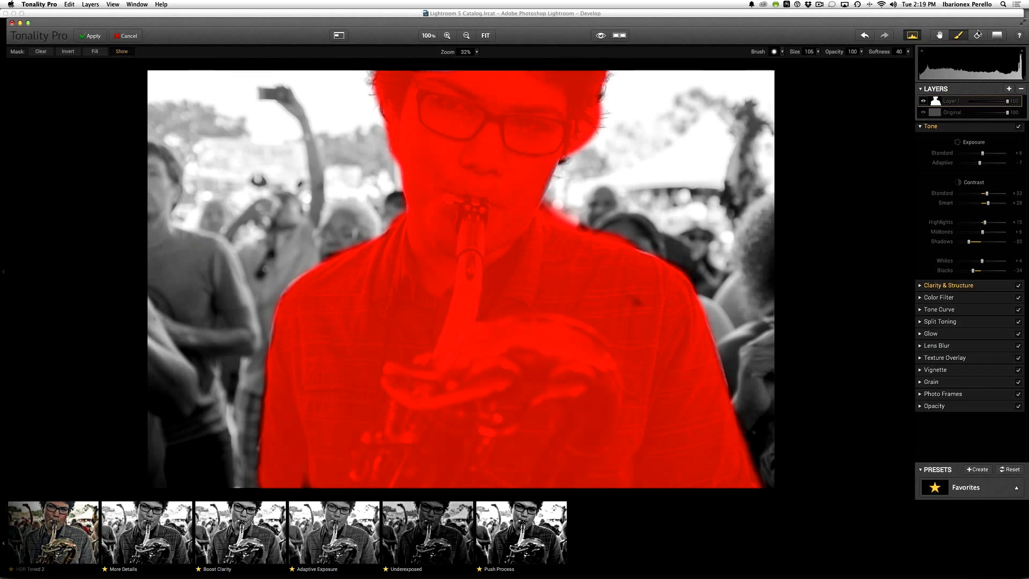
# Step: Erase the mask spill along the musician's shoulder and beside the hair using the eraser at softness 90
pyautogui.click(978, 35)
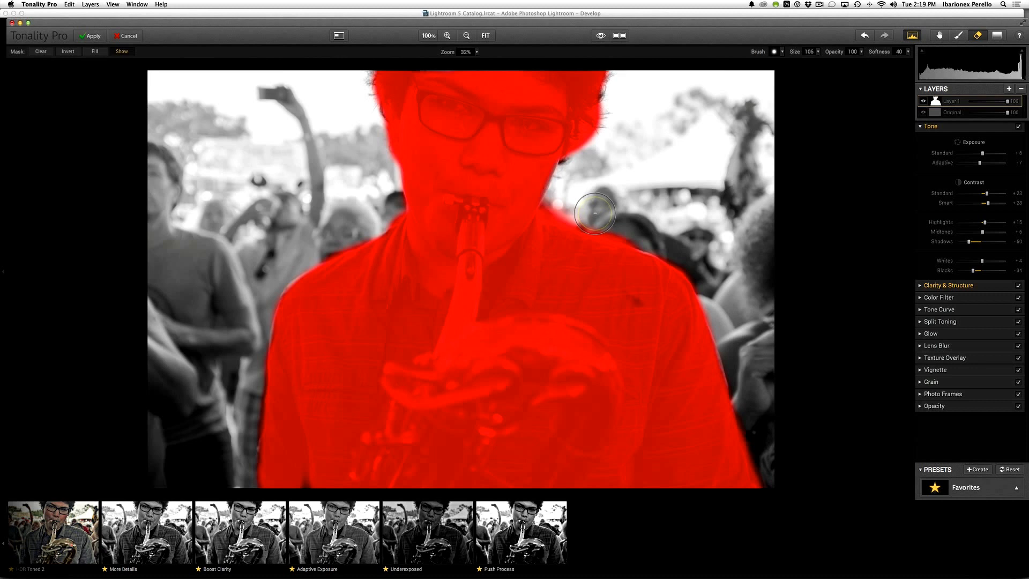
pyautogui.hotkey('shift', ']')
pyautogui.hotkey('shift', ']')
pyautogui.hotkey('shift', ']')
pyautogui.moveTo(595, 213)
pyautogui.mouseDown()
pyautogui.moveTo(545, 203)
pyautogui.moveTo(670, 233)
pyautogui.mouseUp()
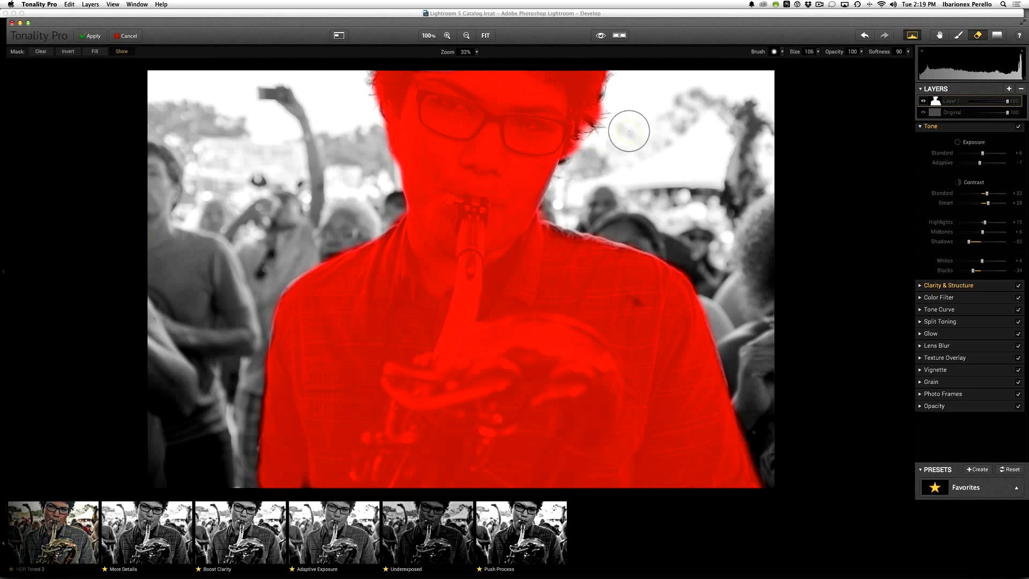
pyautogui.moveTo(613, 138); pyautogui.dragTo(584, 146)
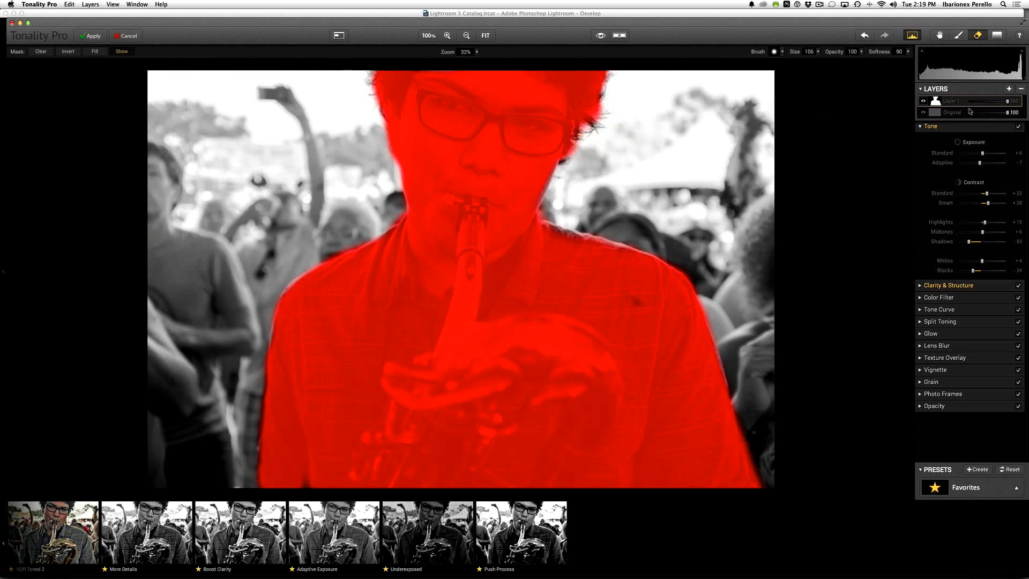
# Step: Brush the mask back in along the shirt's shoulder edge and hide the red mask overlay
pyautogui.click(958, 36)
pyautogui.moveTo(546, 244); pyautogui.dragTo(570, 251)
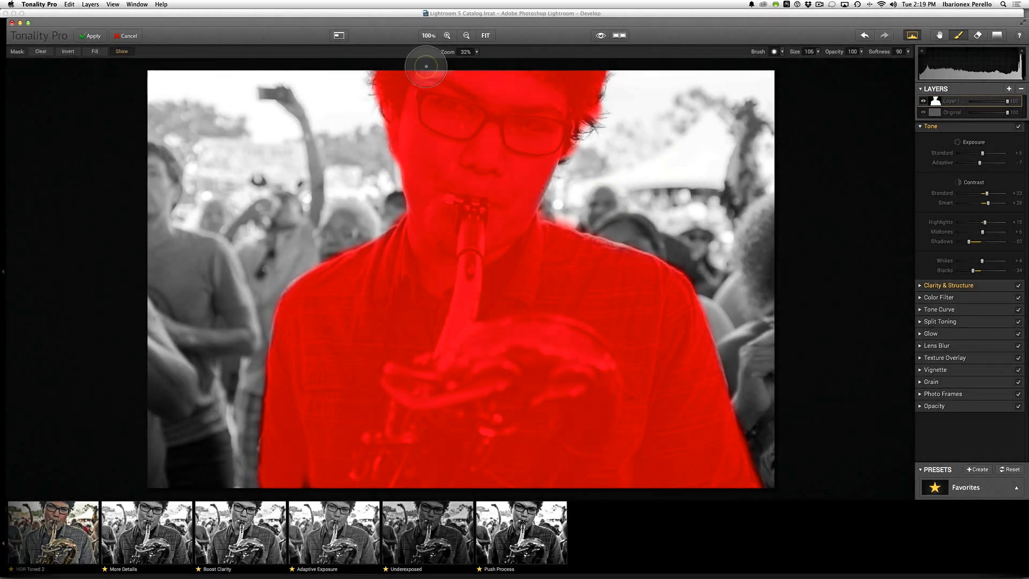
pyautogui.click(124, 51)
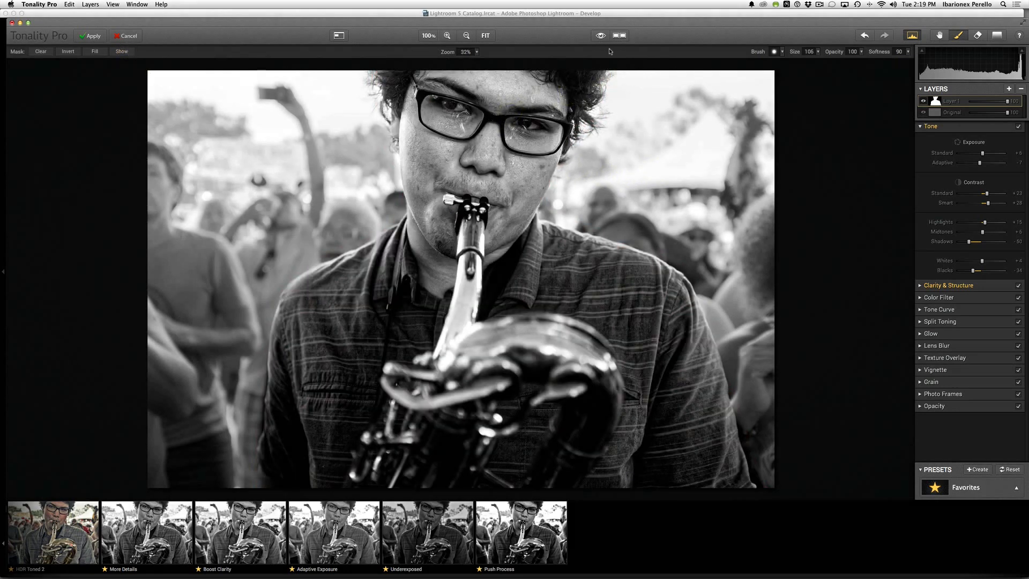
# Step: Compare the masked adjustment with the original-image preview
pyautogui.click(601, 36)
pyautogui.click(601, 35)
pyautogui.click(601, 35)
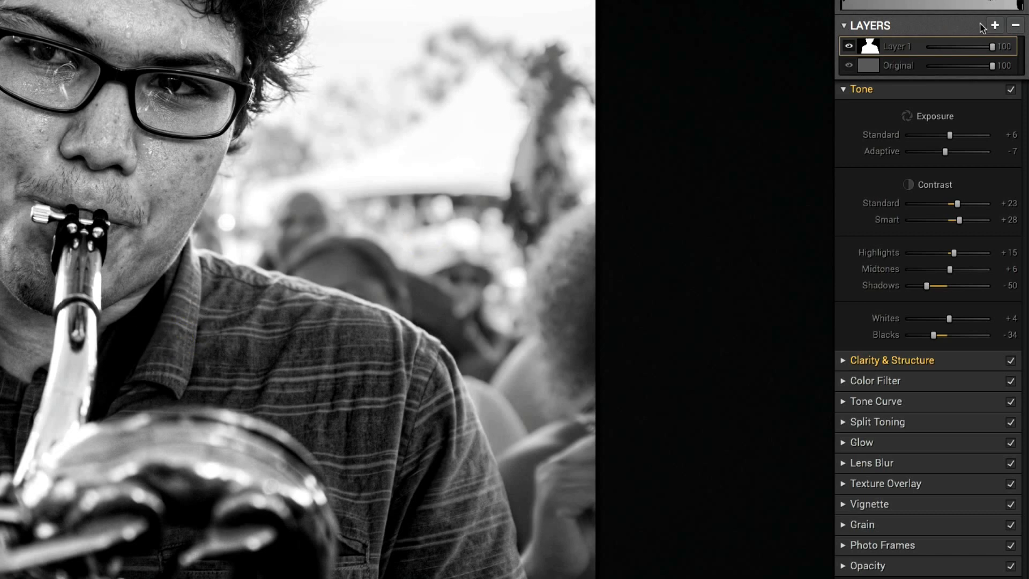
# Step: Add a new layer and give it the Underexposed preset after trying More Details, Boost Clarity and Adaptive Exposure
pyautogui.click(996, 26)
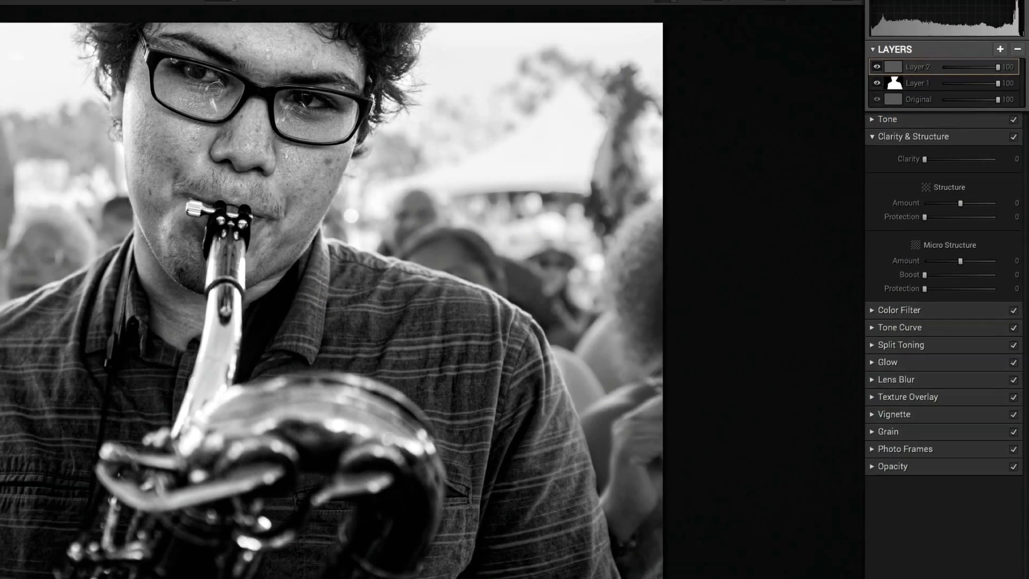
pyautogui.click(164, 536)
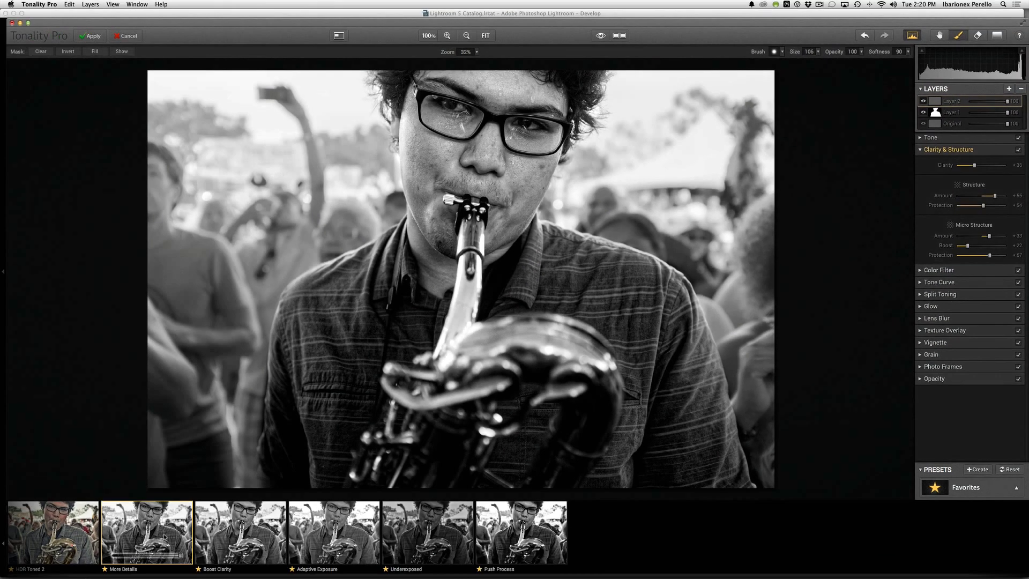
pyautogui.click(230, 533)
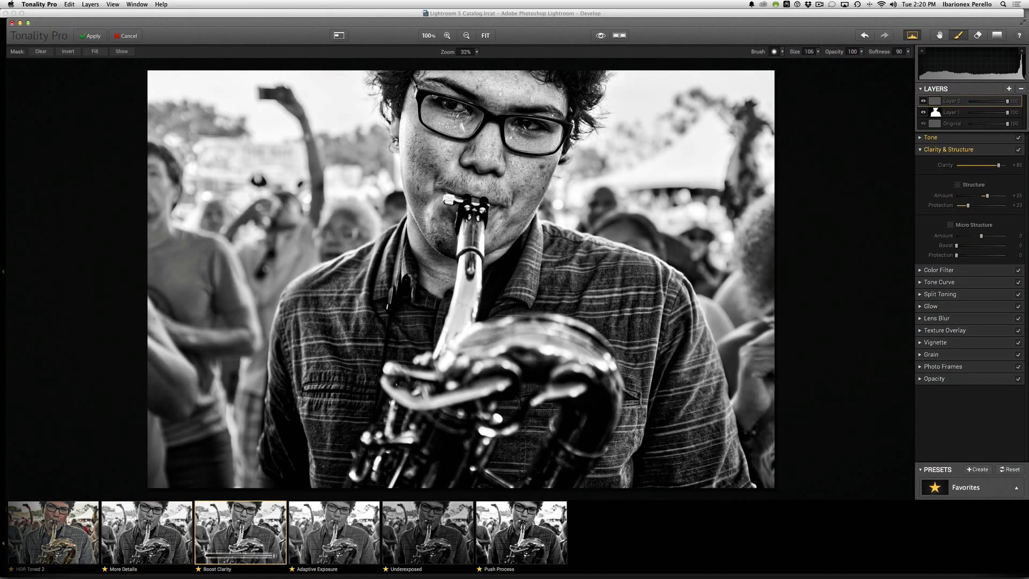
pyautogui.click(345, 533)
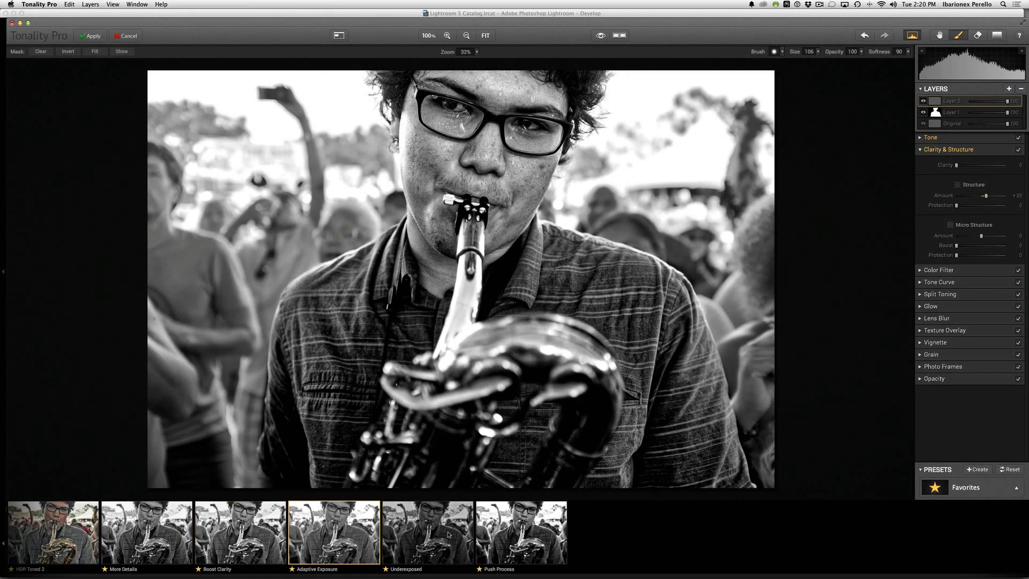
pyautogui.click(449, 533)
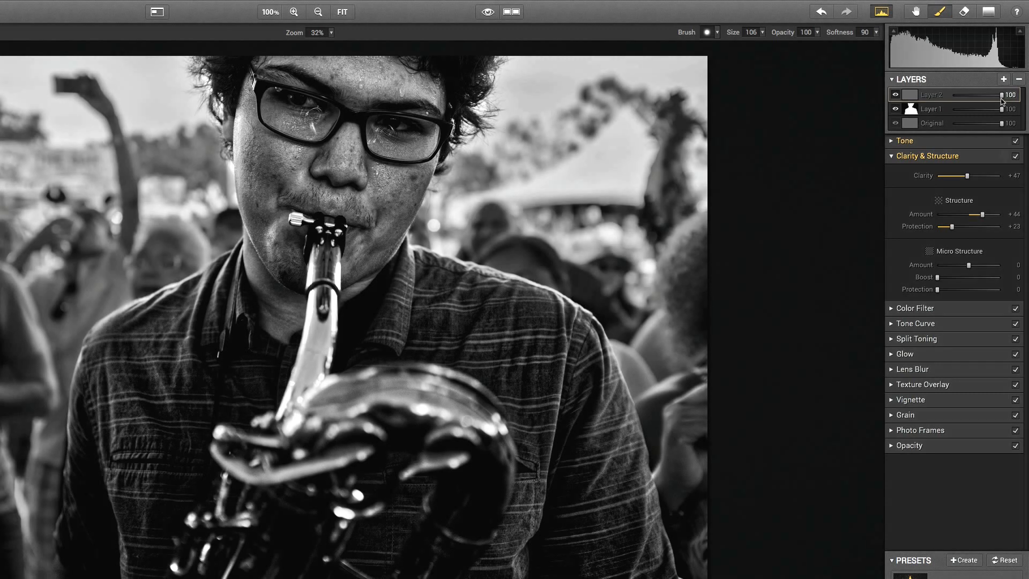
# Step: Lower the opacity of Layer 2 to 70
pyautogui.moveTo(1002, 100)
pyautogui.mouseDown()
pyautogui.moveTo(941, 103)
pyautogui.moveTo(1005, 105)
pyautogui.moveTo(985, 102)
pyautogui.mouseUp()
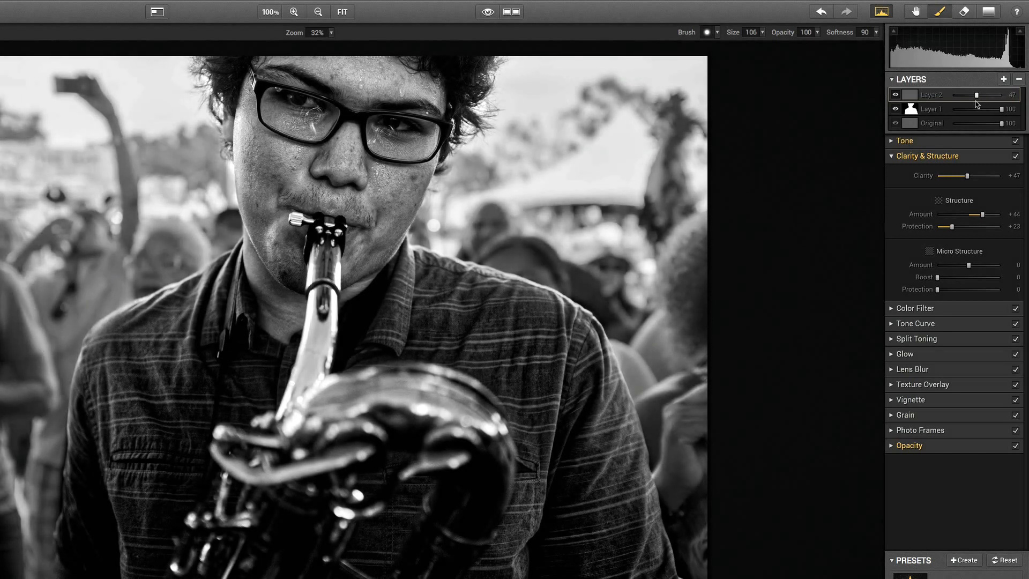
pyautogui.moveTo(987, 104); pyautogui.dragTo(987, 104)
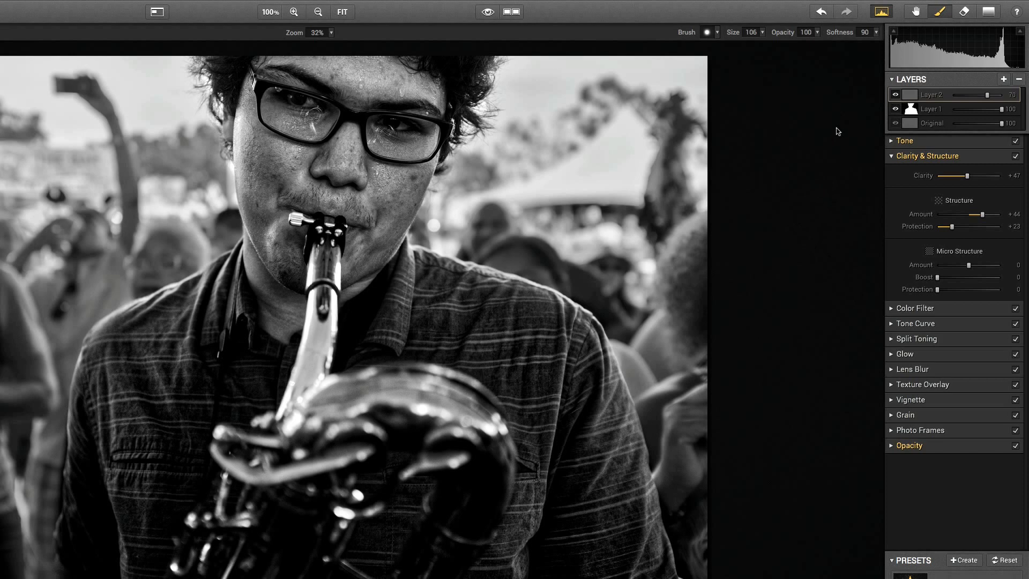
# Step: Try erasing Layer 2's mask over the nose and mouth, display the mask in red, and paint the erased area back
pyautogui.click(963, 11)
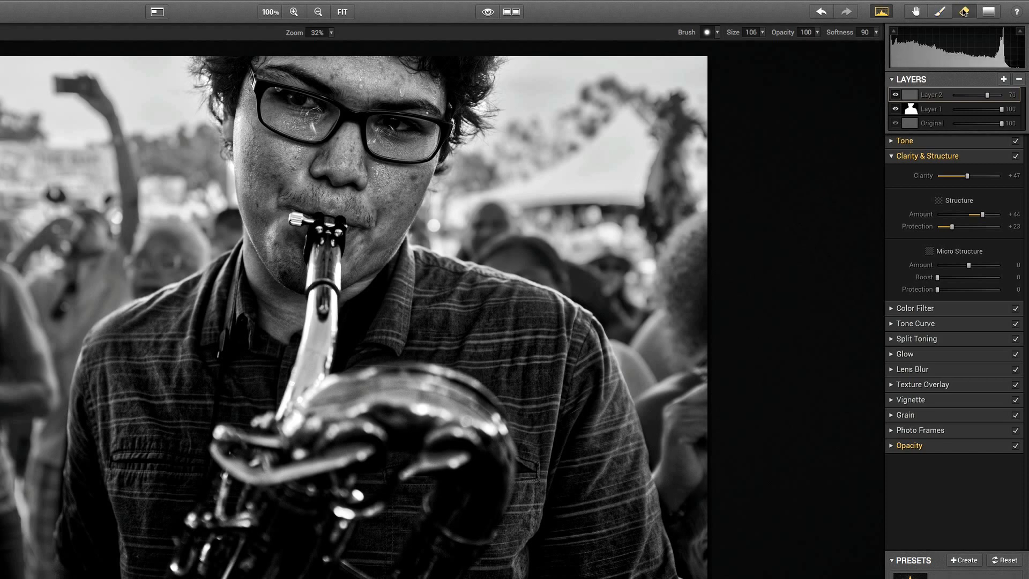
pyautogui.moveTo(330, 222)
pyautogui.mouseDown()
pyautogui.moveTo(325, 182)
pyautogui.moveTo(333, 203)
pyautogui.moveTo(310, 248)
pyautogui.moveTo(295, 190)
pyautogui.moveTo(322, 222)
pyautogui.mouseUp()
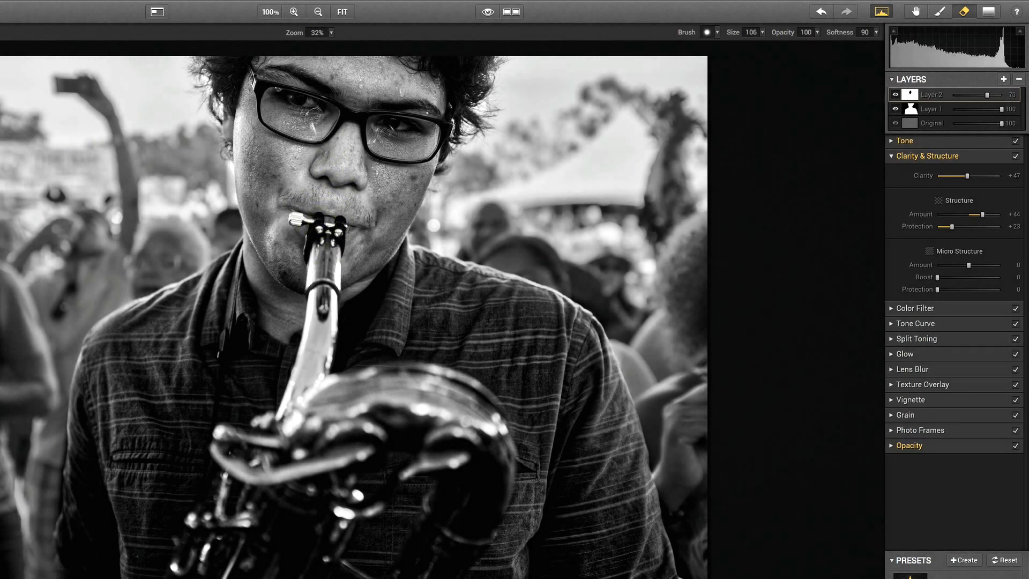
pyautogui.click(1, 33)
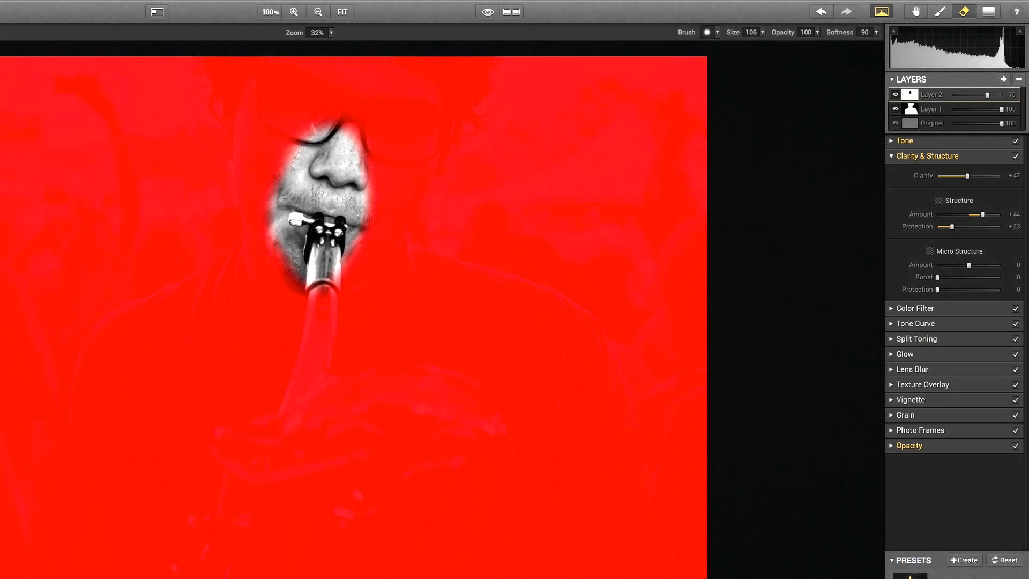
pyautogui.click(940, 11)
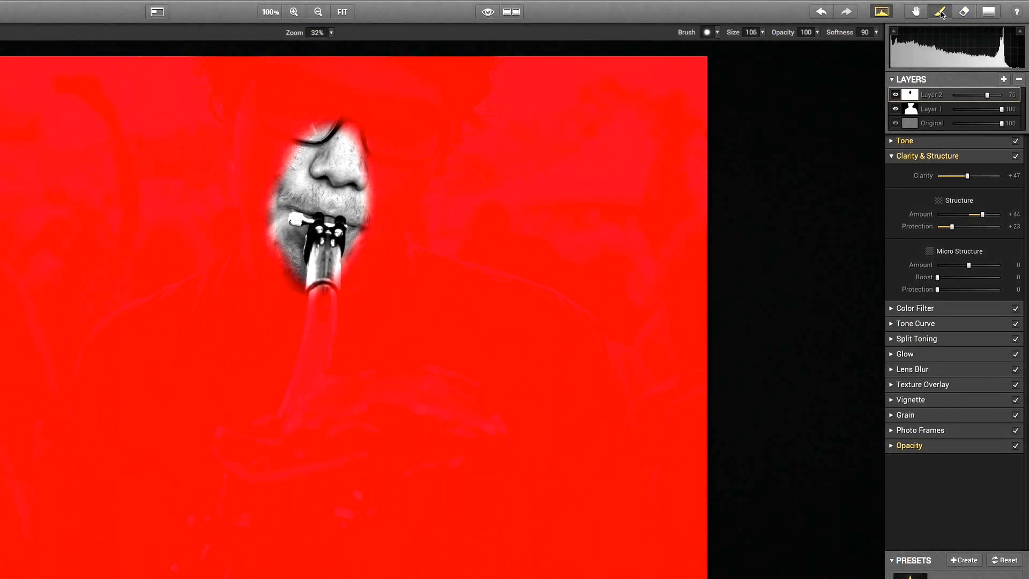
pyautogui.moveTo(338, 152)
pyautogui.mouseDown()
pyautogui.moveTo(315, 220)
pyautogui.moveTo(298, 146)
pyautogui.moveTo(300, 250)
pyautogui.moveTo(309, 227)
pyautogui.moveTo(332, 236)
pyautogui.moveTo(332, 272)
pyautogui.moveTo(315, 239)
pyautogui.moveTo(317, 281)
pyautogui.mouseUp()
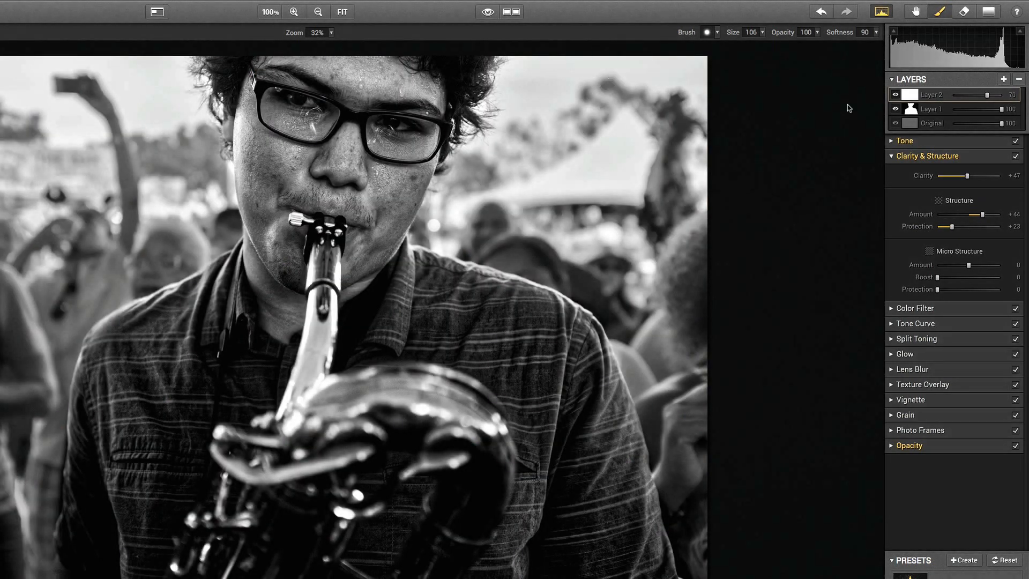
# Step: Copy the mask of Layer 1 and paste it onto Layer 2
pyautogui.click(915, 111)
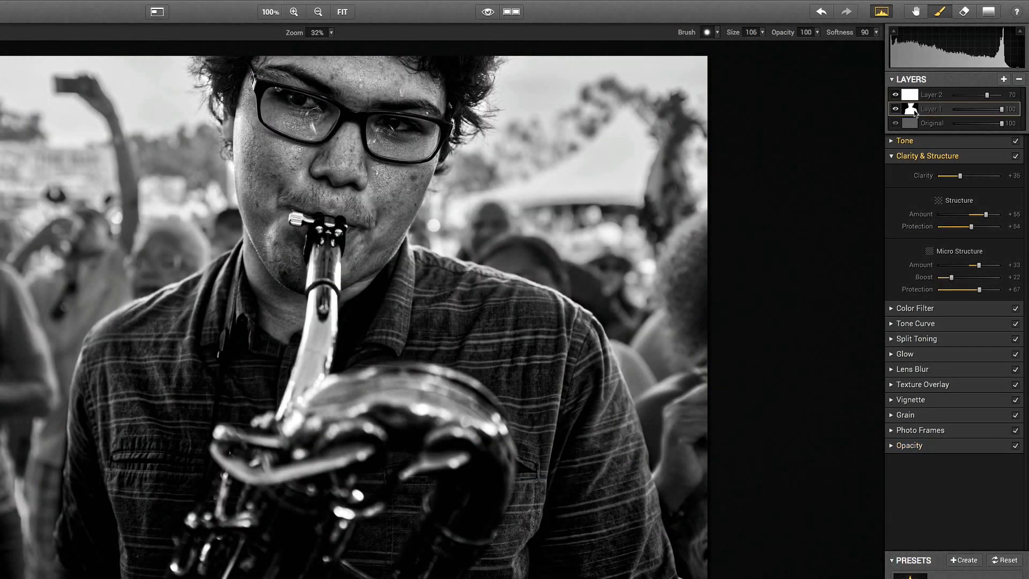
pyautogui.rightClick(915, 112)
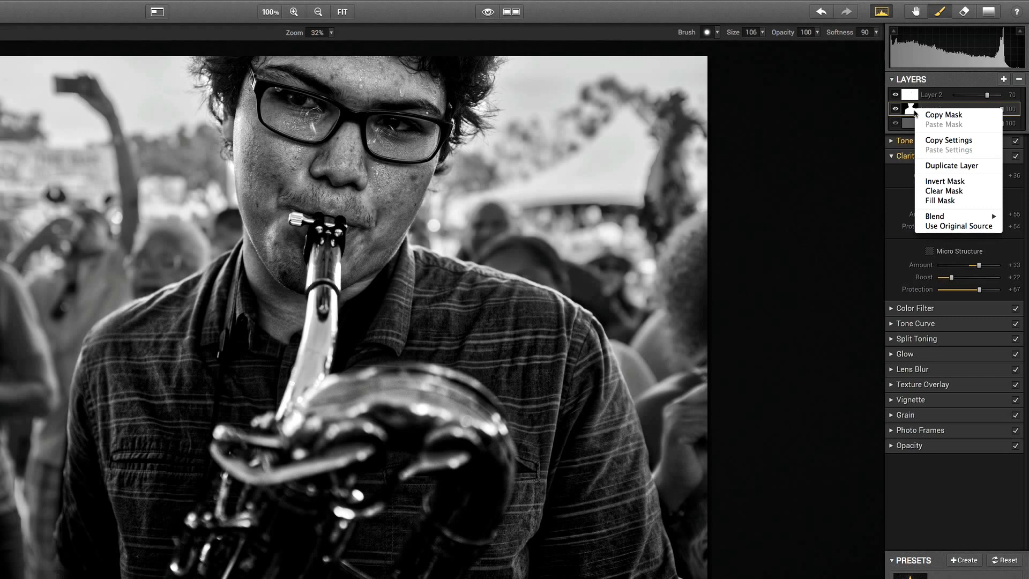
pyautogui.click(948, 116)
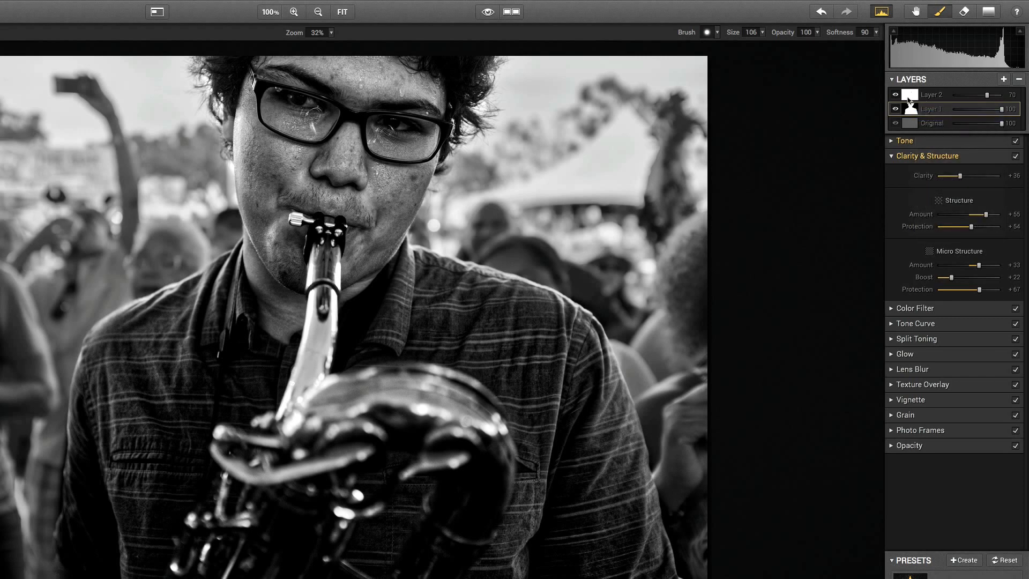
pyautogui.click(908, 99)
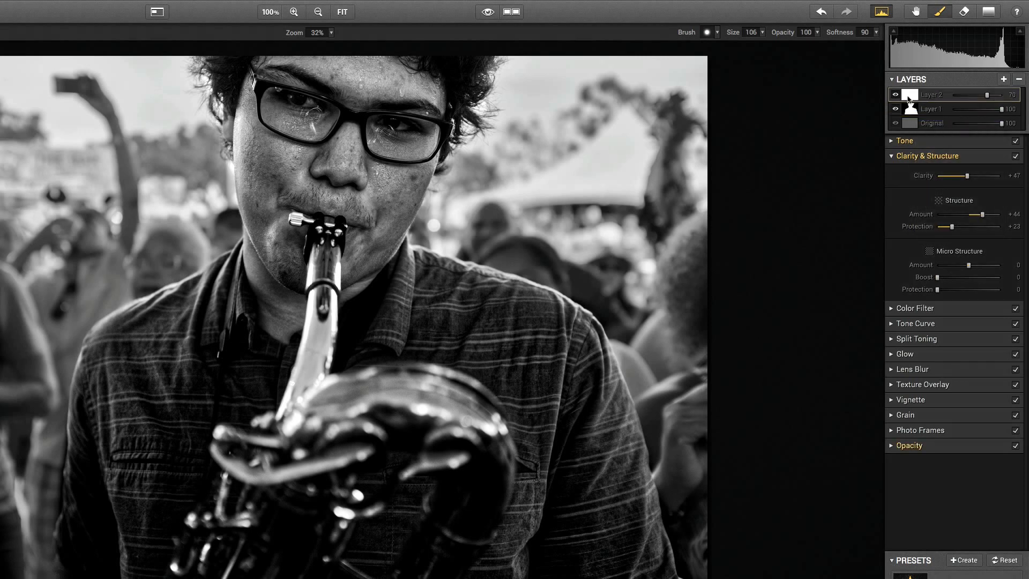
pyautogui.rightClick(908, 99)
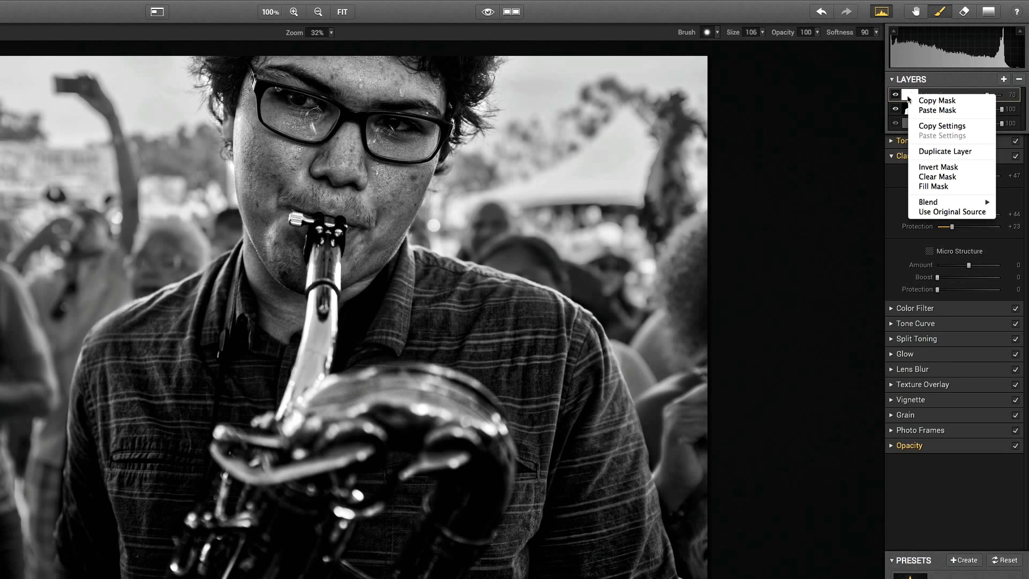
pyautogui.click(937, 110)
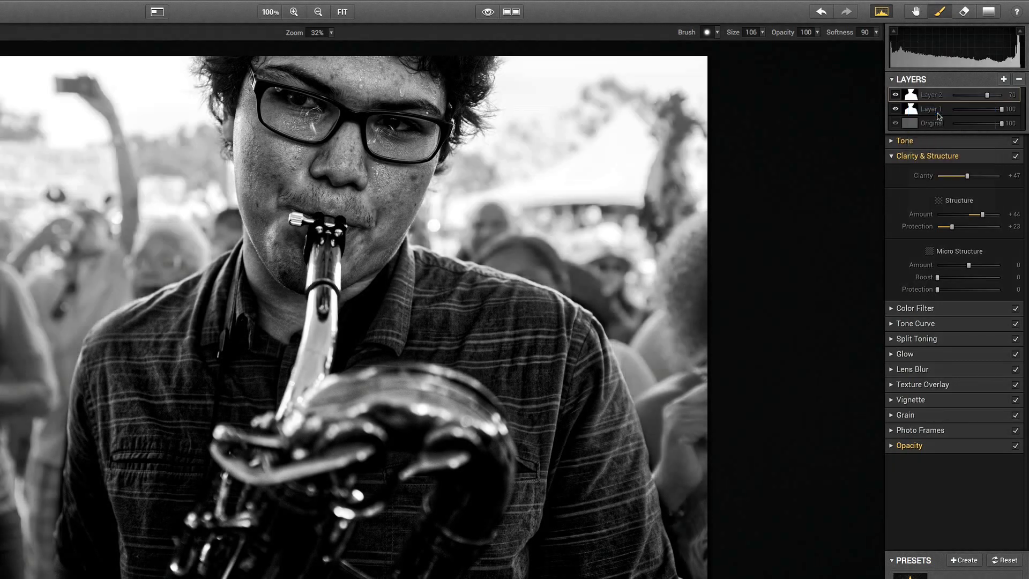
# Step: Invert Layer 2's mask so it affects the background, and toggle the layer's visibility to compare its effect
pyautogui.rightClick(910, 99)
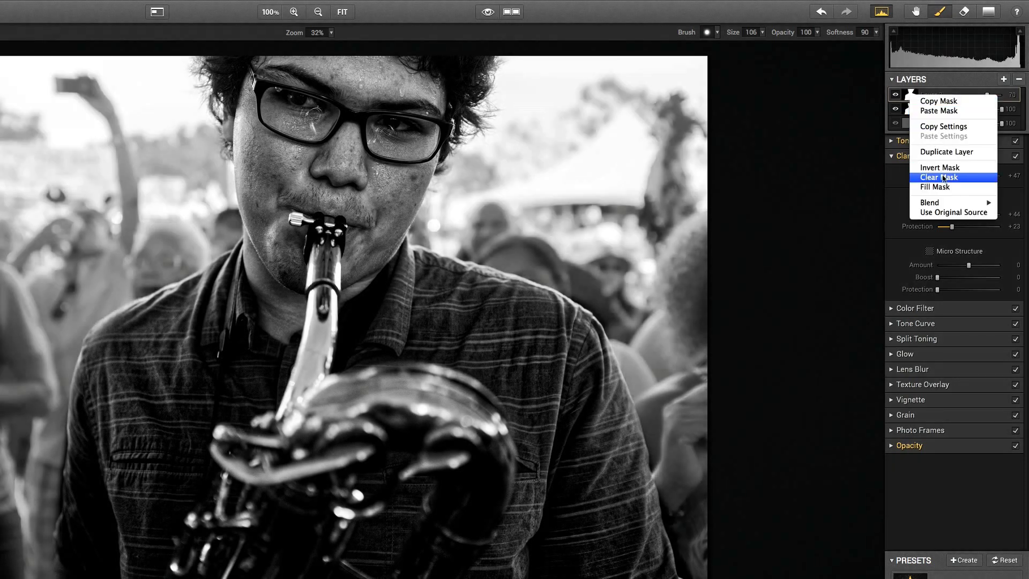
pyautogui.click(943, 168)
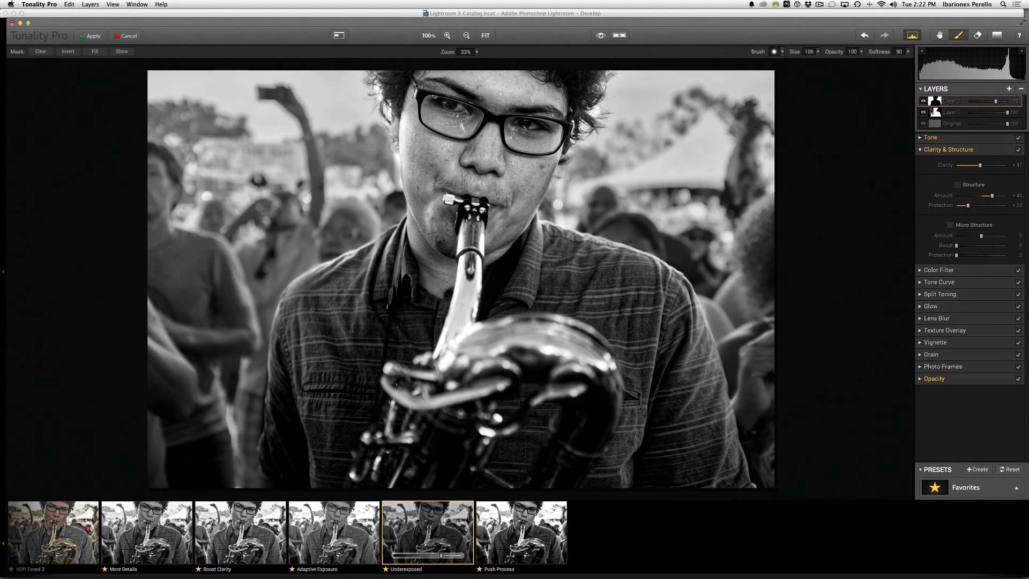
pyautogui.click(923, 101)
pyautogui.click(923, 101)
pyautogui.click(923, 101)
pyautogui.click(923, 101)
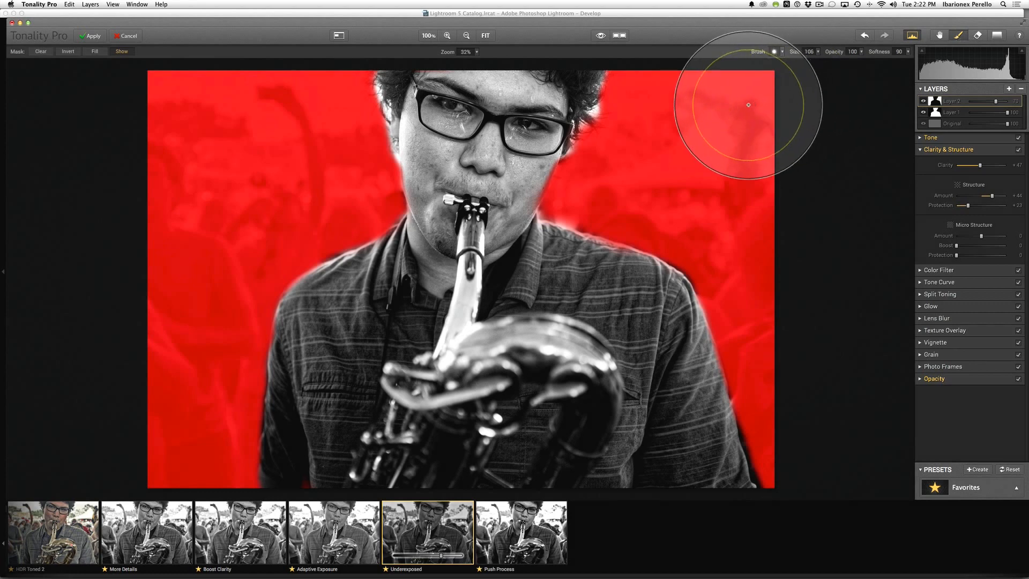
# Step: Refine Layer 2's mask edges around the hair and shoulders with the brush at size 46, and hide the red overlay
pyautogui.press('[')
pyautogui.press('[')
pyautogui.press('[')
pyautogui.press('[')
pyautogui.press('[')
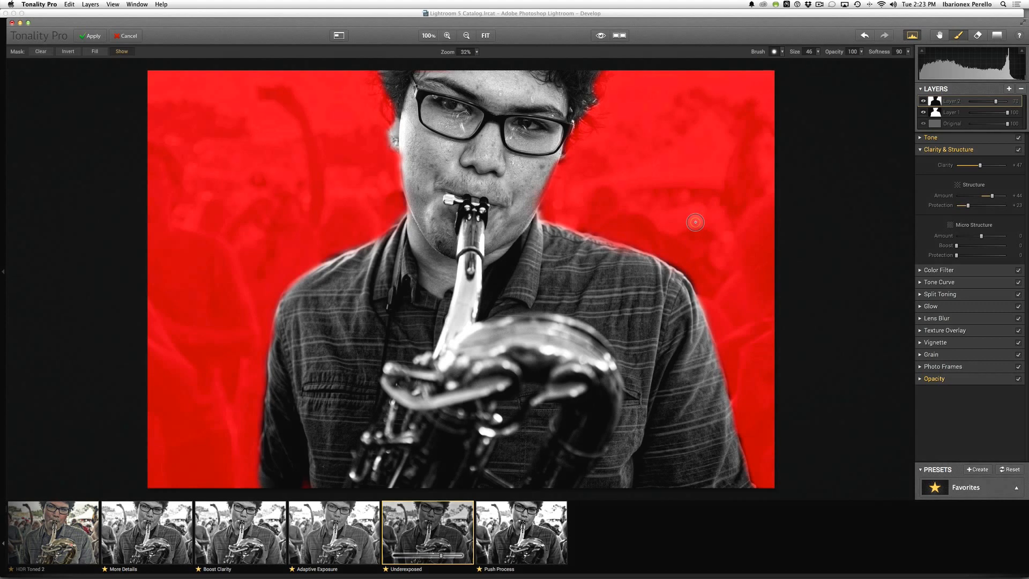
pyautogui.click(122, 52)
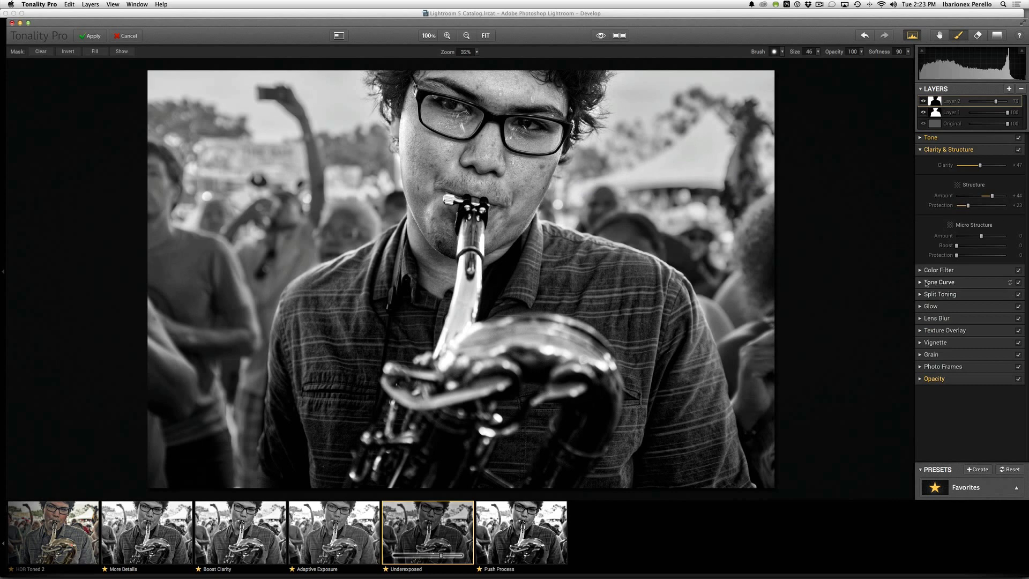
# Step: Shape Layer 2's tone curve into a gentle S by adding a raised highlight point and a lowered shadow point
pyautogui.click(920, 283)
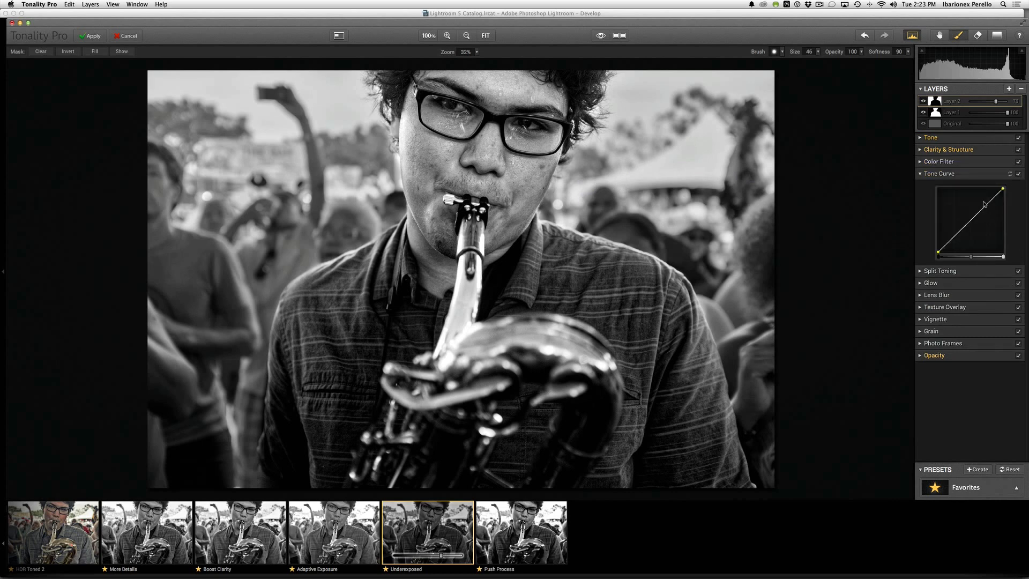
pyautogui.click(985, 205)
pyautogui.moveTo(960, 235); pyautogui.dragTo(955, 238)
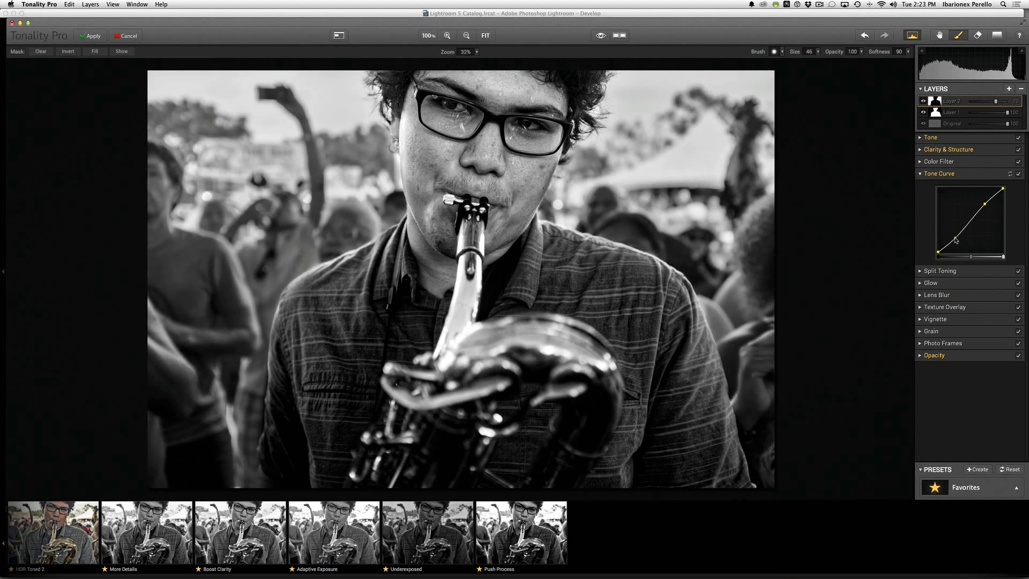
pyautogui.moveTo(984, 207); pyautogui.dragTo(984, 205)
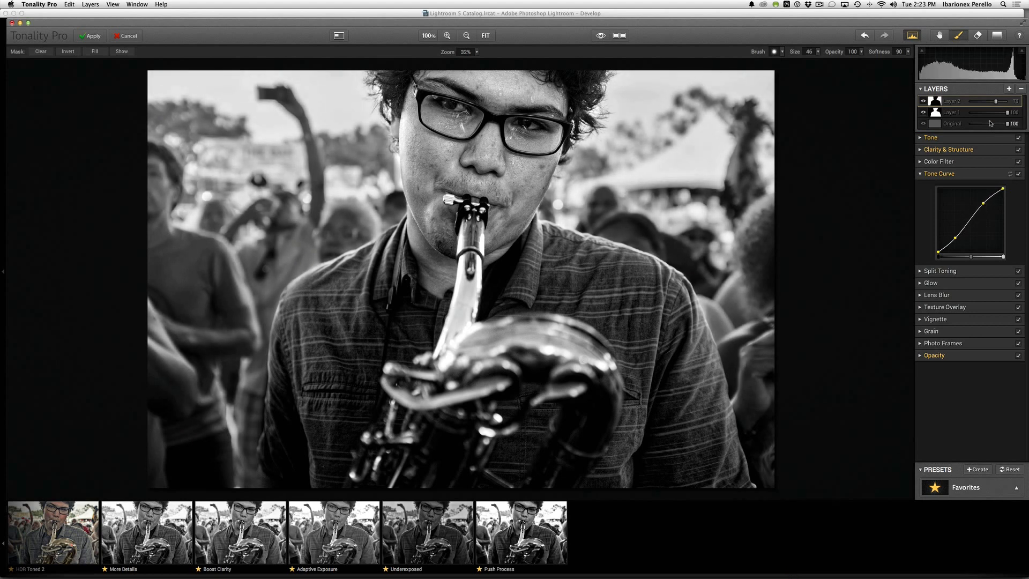
# Step: Compare the photo before and after the edits side by side
pyautogui.moveTo(1011, 79)
pyautogui.click(619, 36)
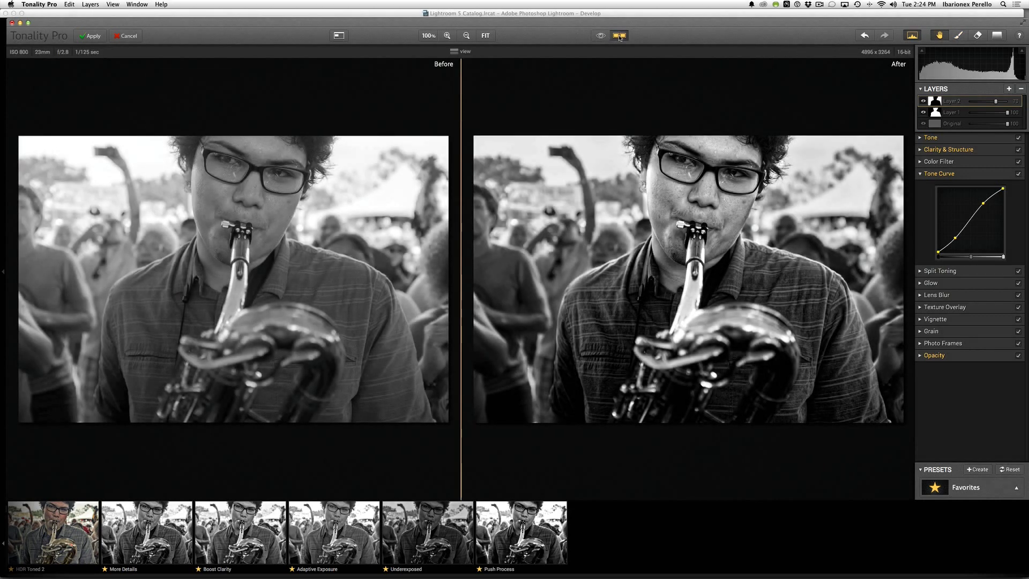
# Step: Leave the side-by-side comparison and flip between the original and the edited photo in the full view
pyautogui.click(620, 36)
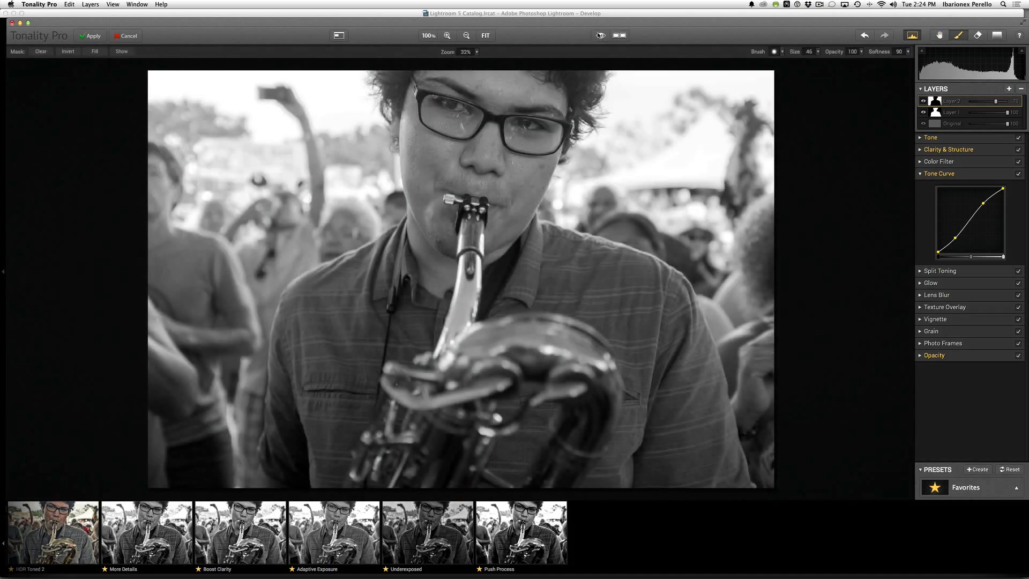
pyautogui.click(600, 36)
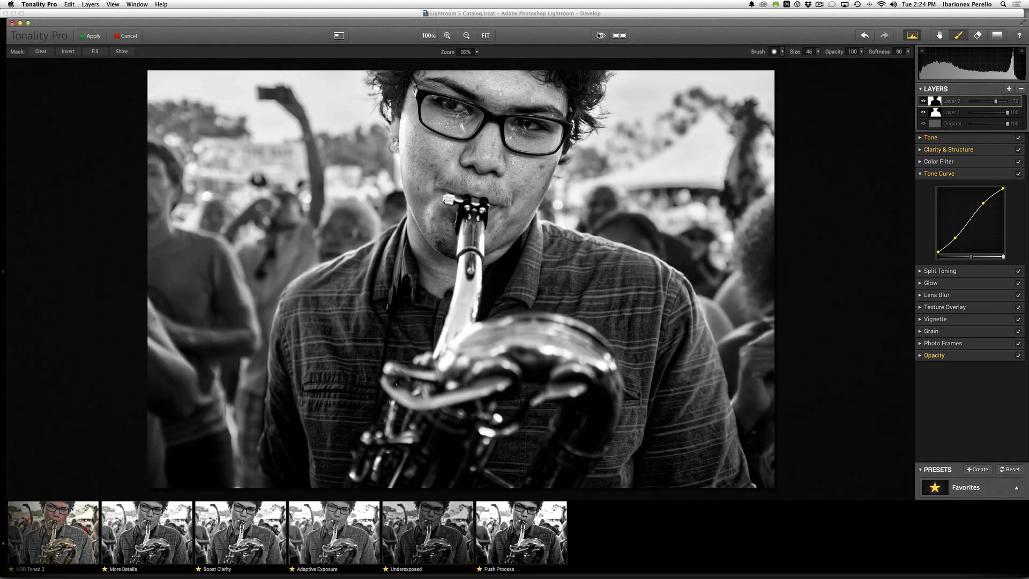
pyautogui.click(600, 36)
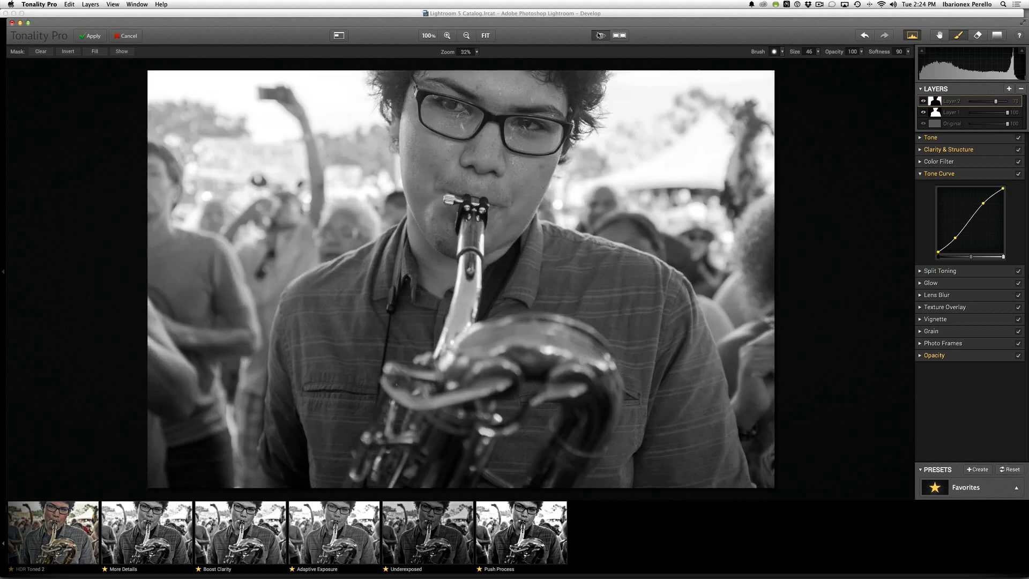
pyautogui.click(600, 35)
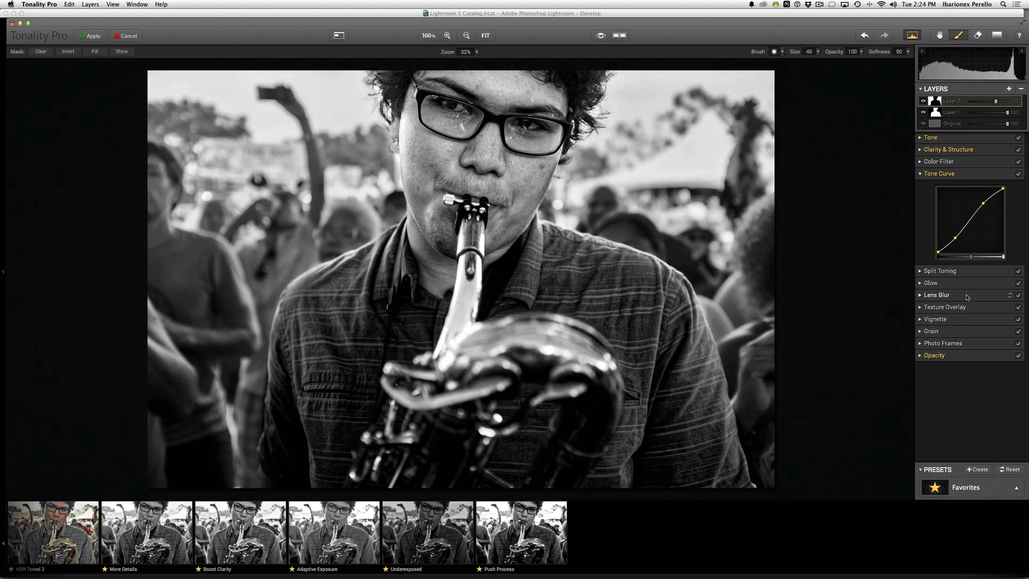
# Step: Add a dark vignette to Layer 2 with amount -70, roundness +52, feather +28 and luminosity +13
pyautogui.click(920, 320)
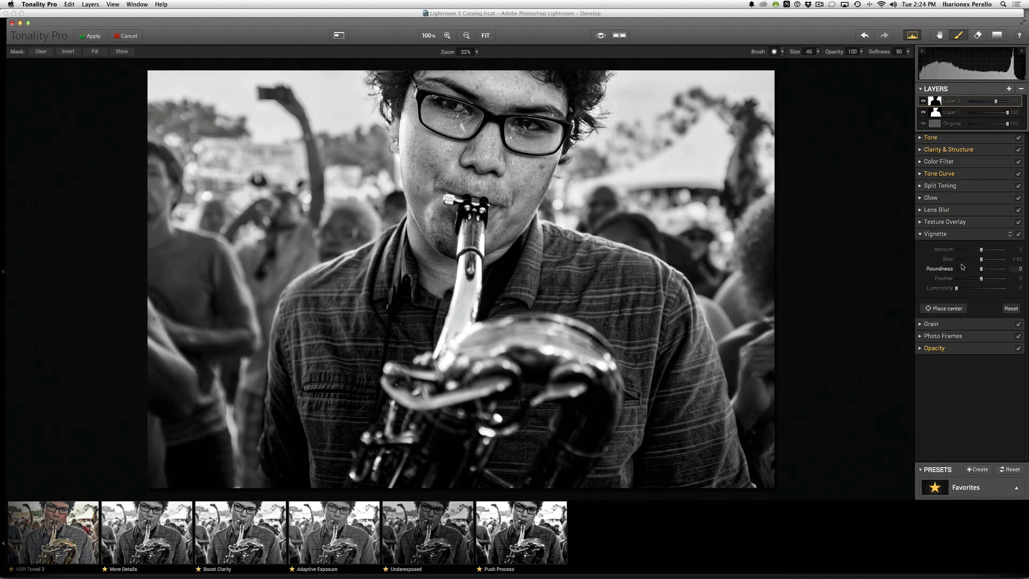
pyautogui.moveTo(982, 250); pyautogui.dragTo(964, 291)
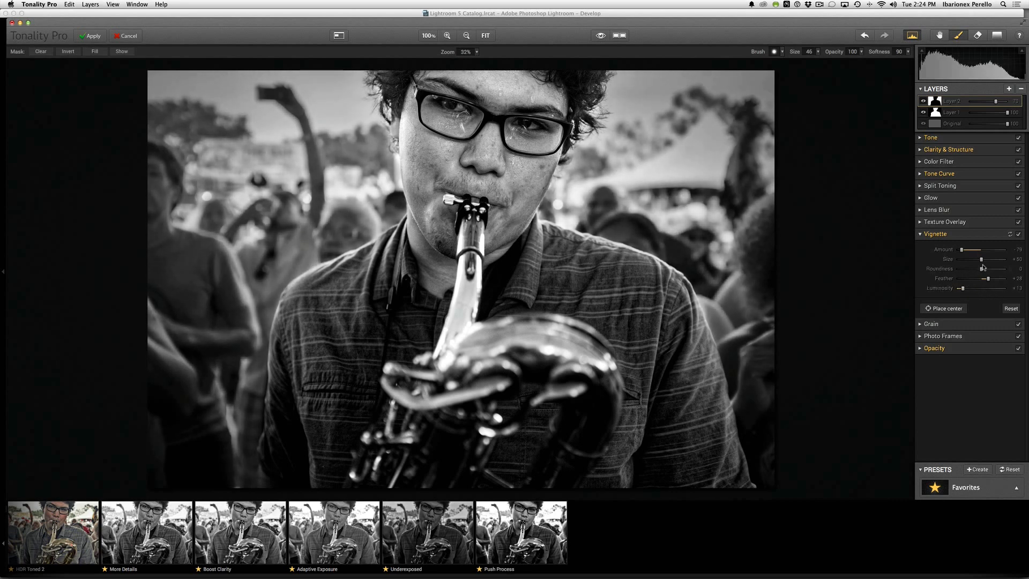
pyautogui.moveTo(985, 271); pyautogui.dragTo(966, 255)
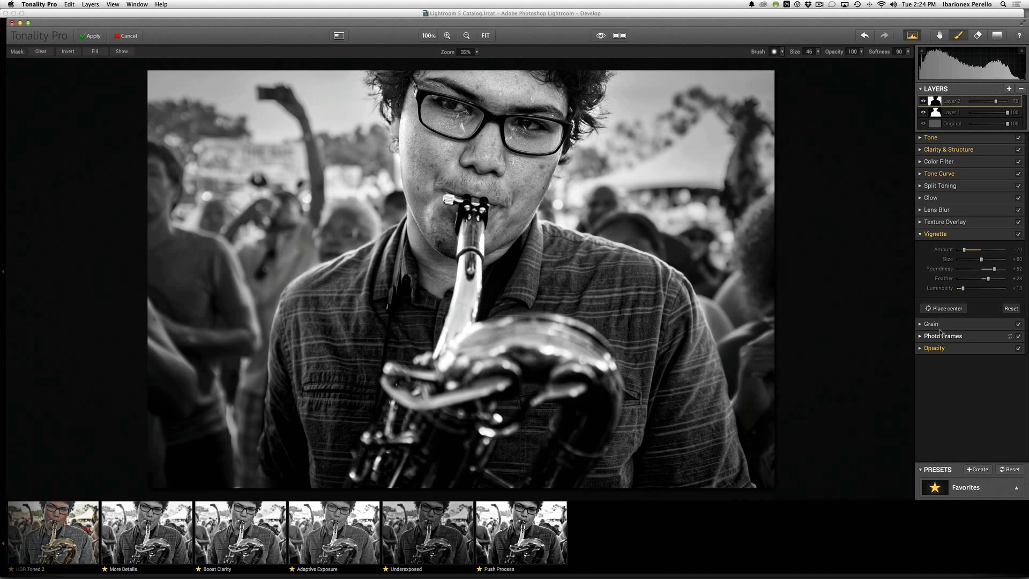
# Step: Place the vignette's center on the saxophone mouthpiece and apply all the edits to the photo
pyautogui.click(942, 313)
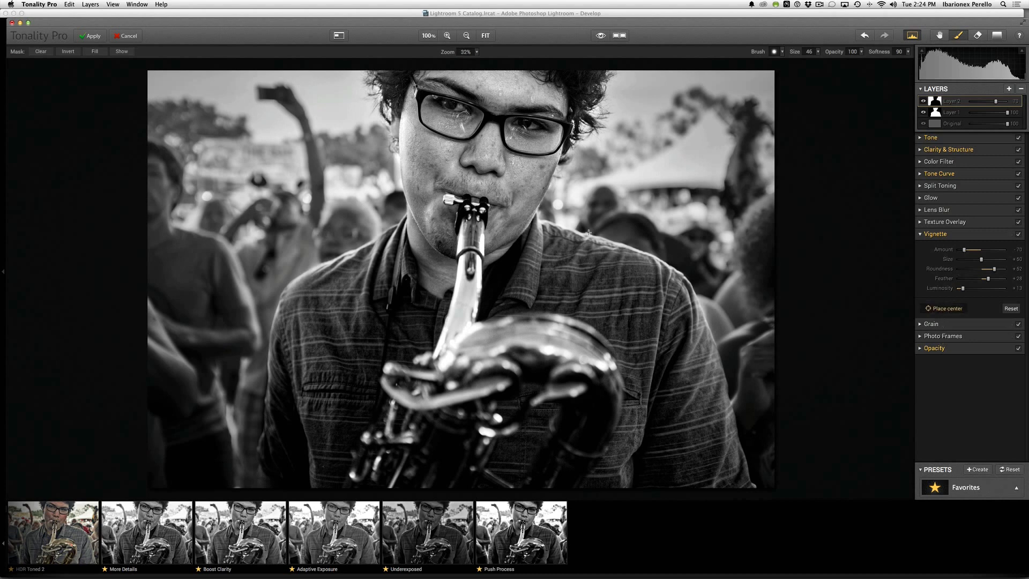
pyautogui.click(472, 212)
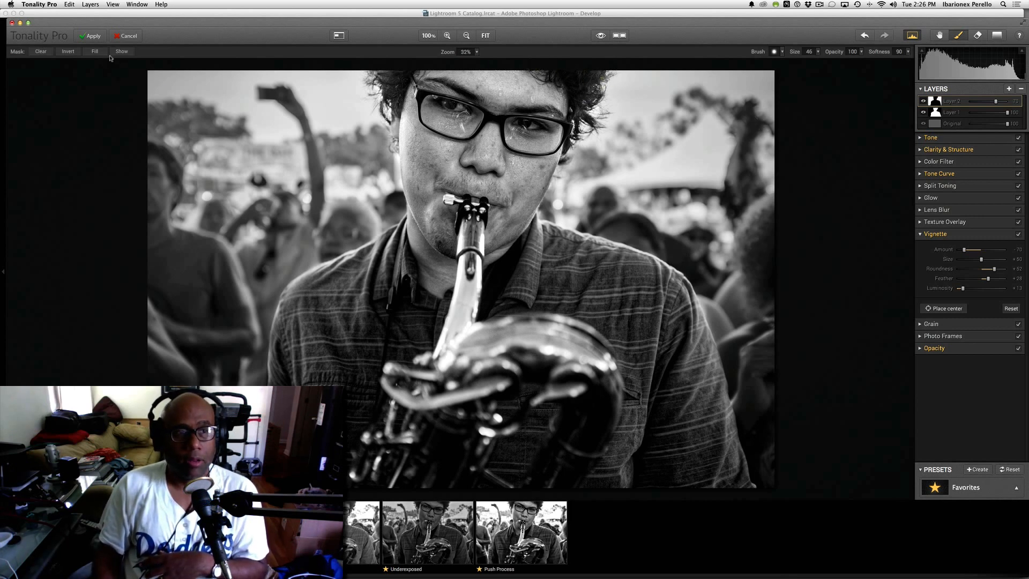
pyautogui.click(92, 37)
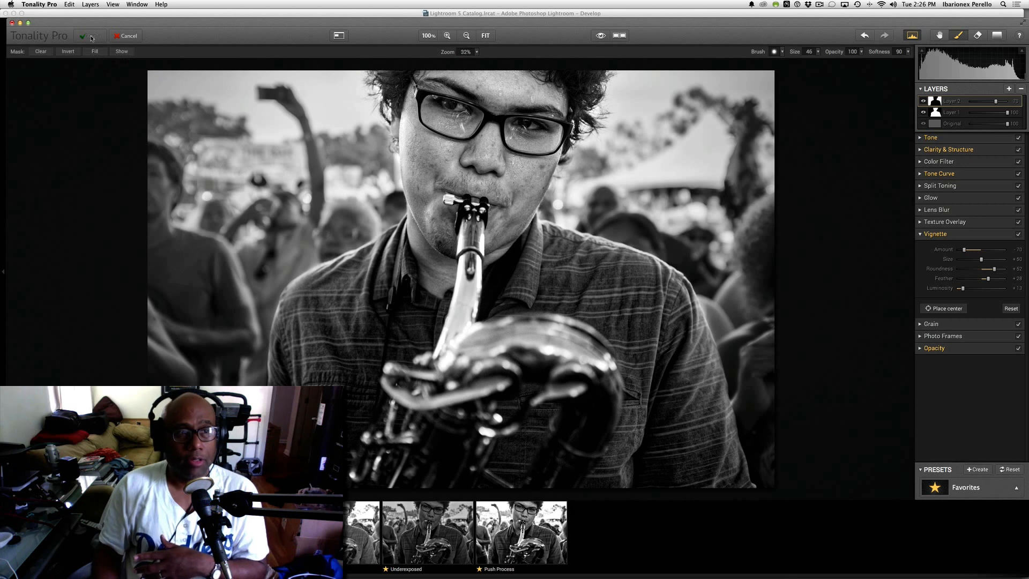